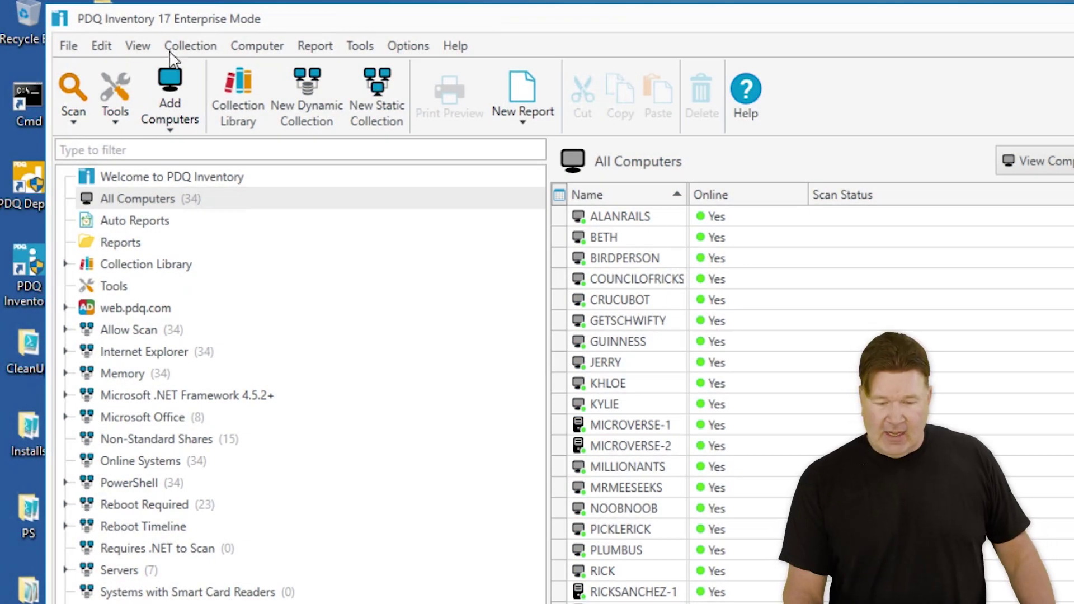
Create a new scan profile named GPO from Options > Scan Profiles, ready to add a scanner
left_click(409, 46)
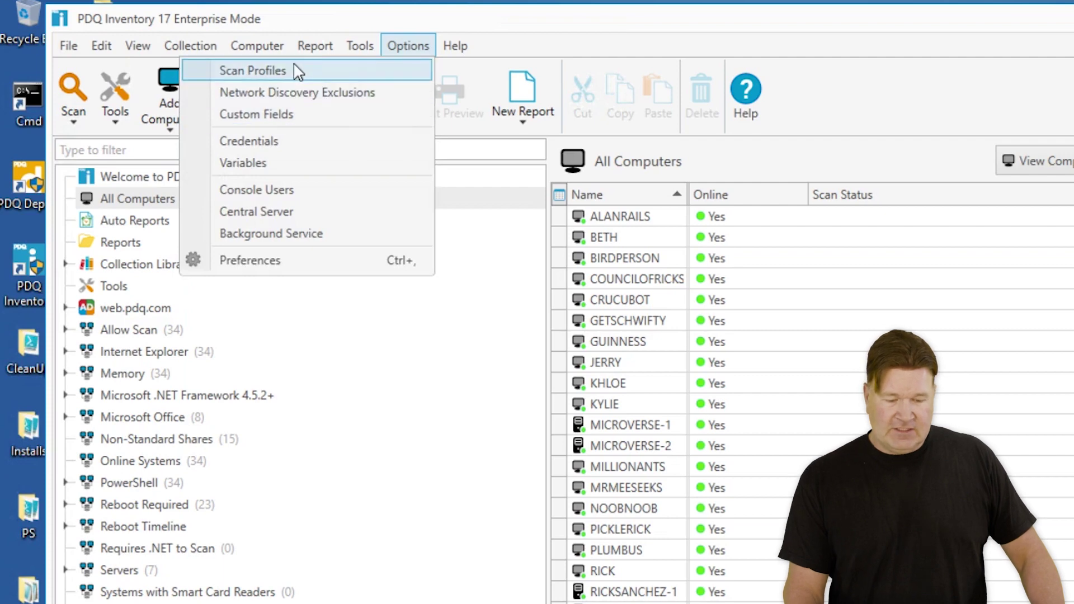
left_click(304, 73)
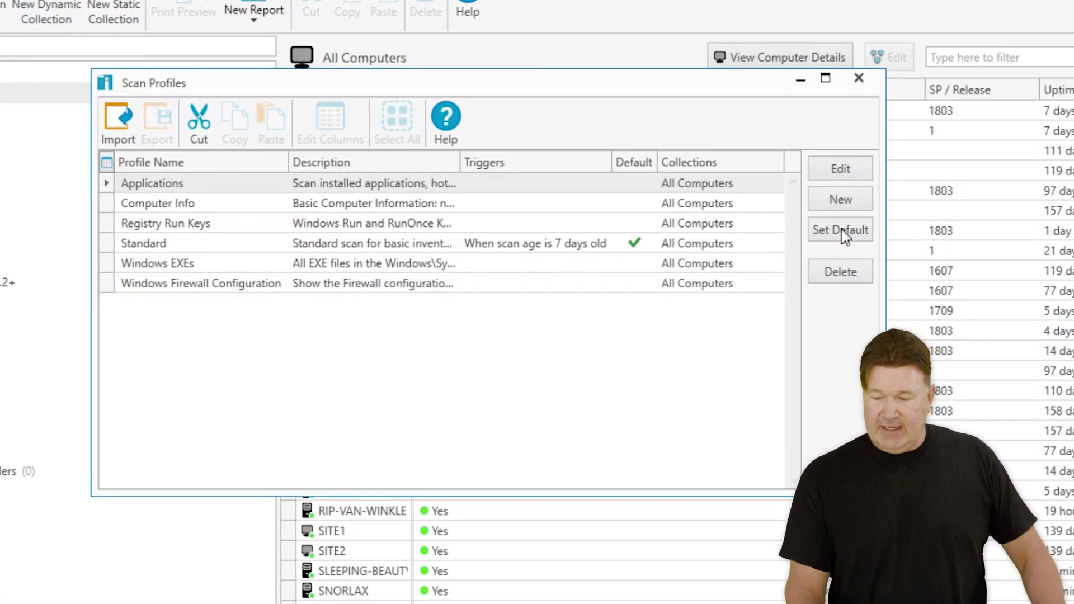
left_click(840, 200)
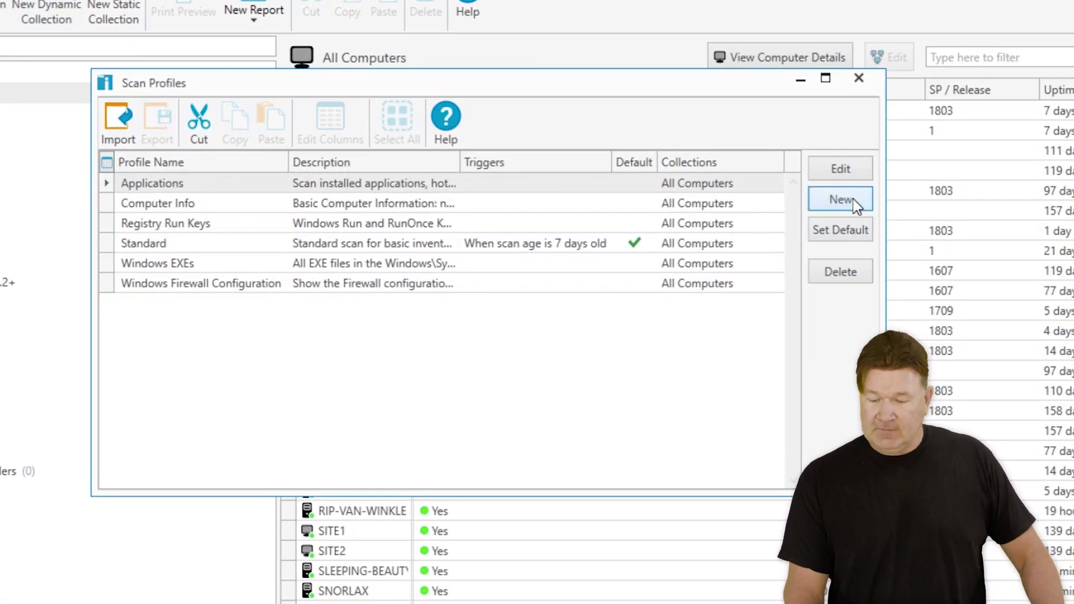
left_click_drag(403, 140, 255, 144)
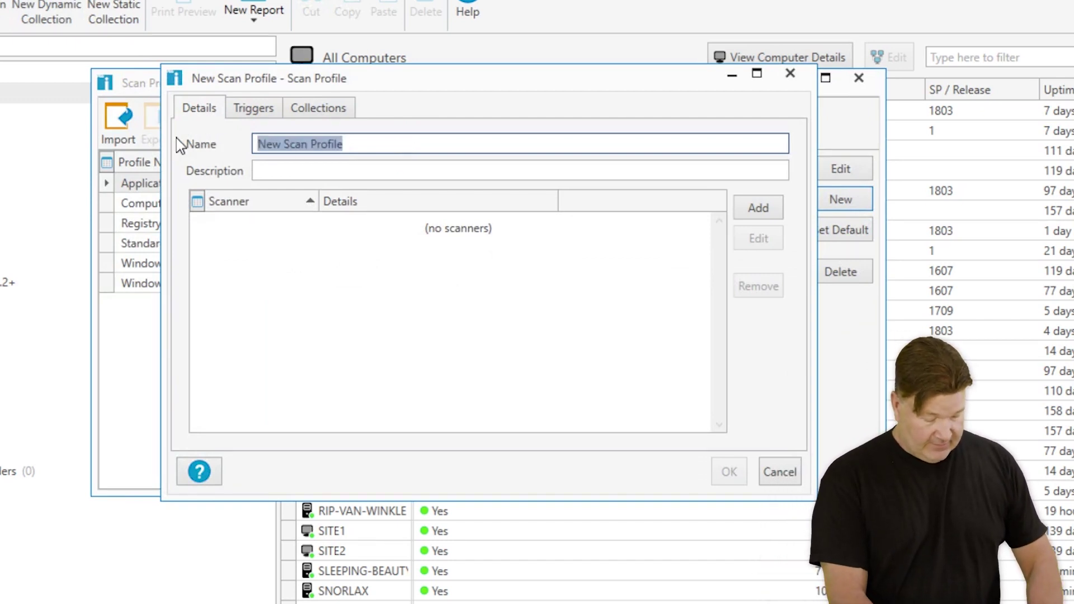
type("GPO")
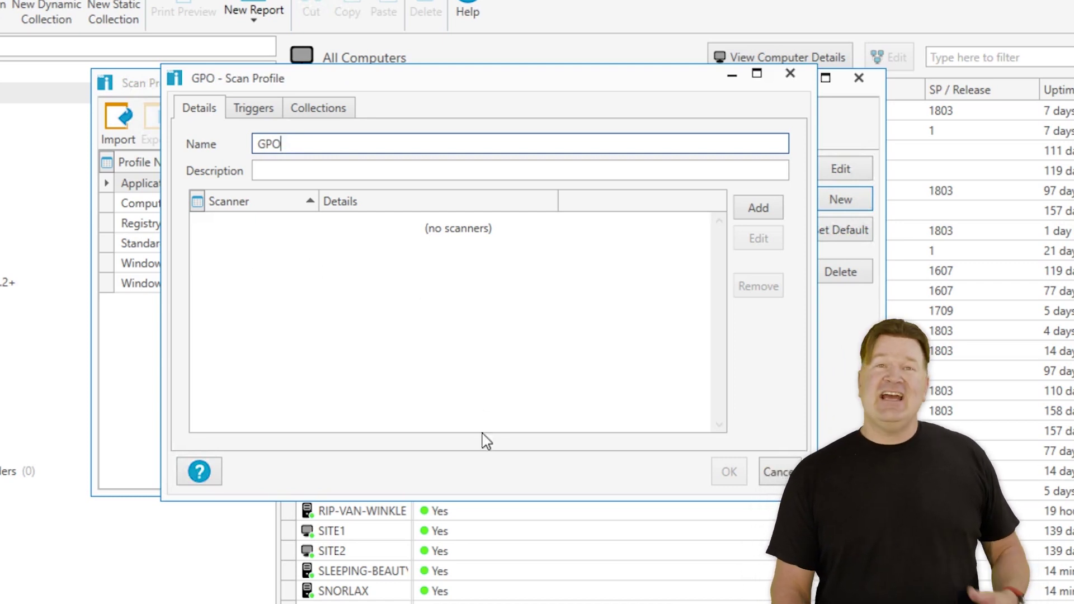
left_click(745, 216)
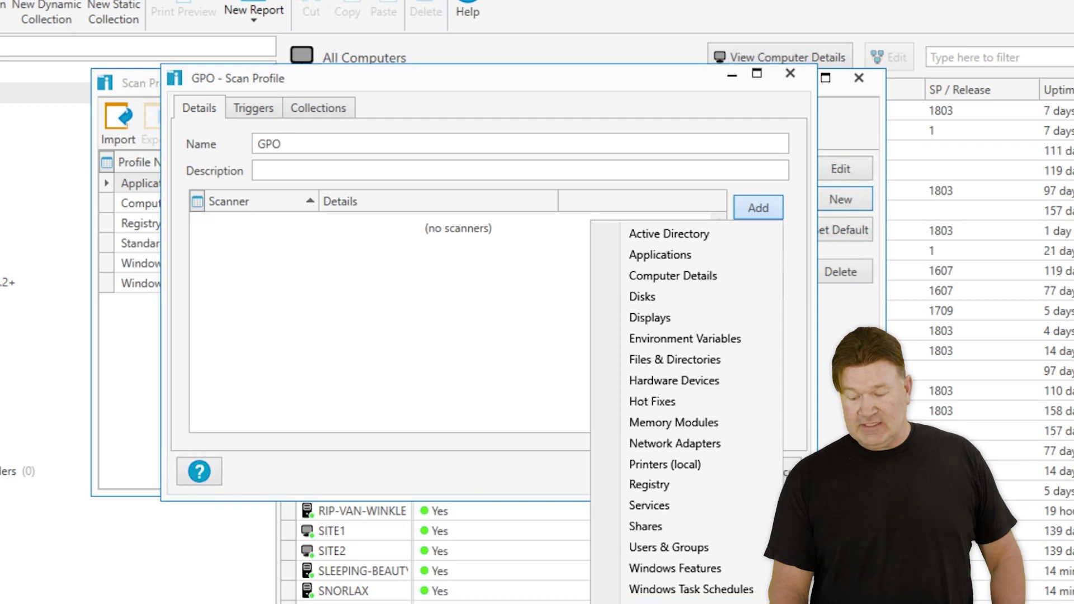
Add a WMI scanner named Applied GPO to the GPO profile
left_click(671, 602)
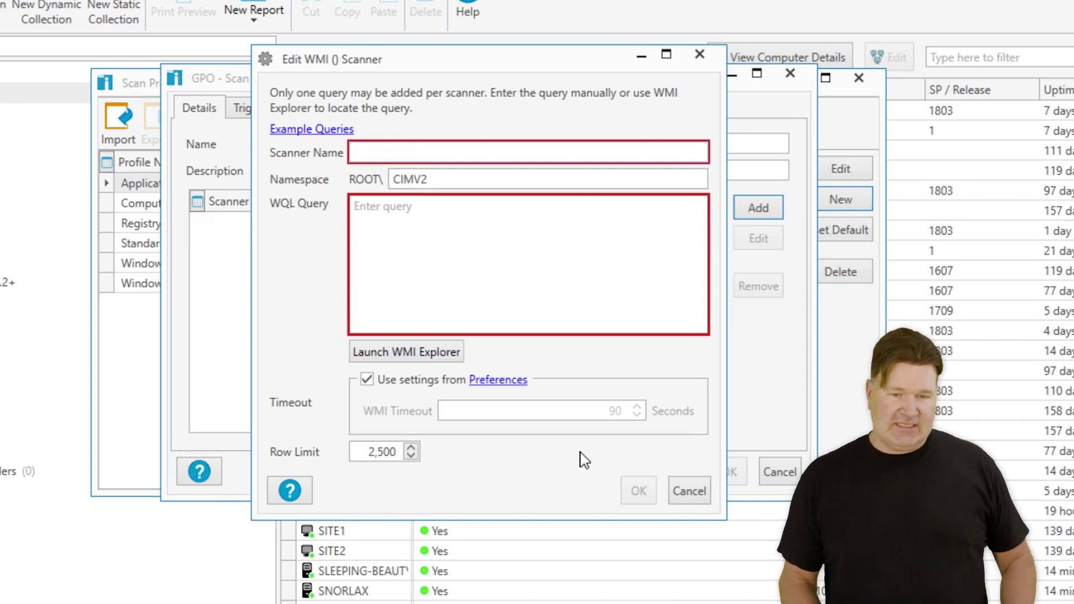
type("Applied GPO")
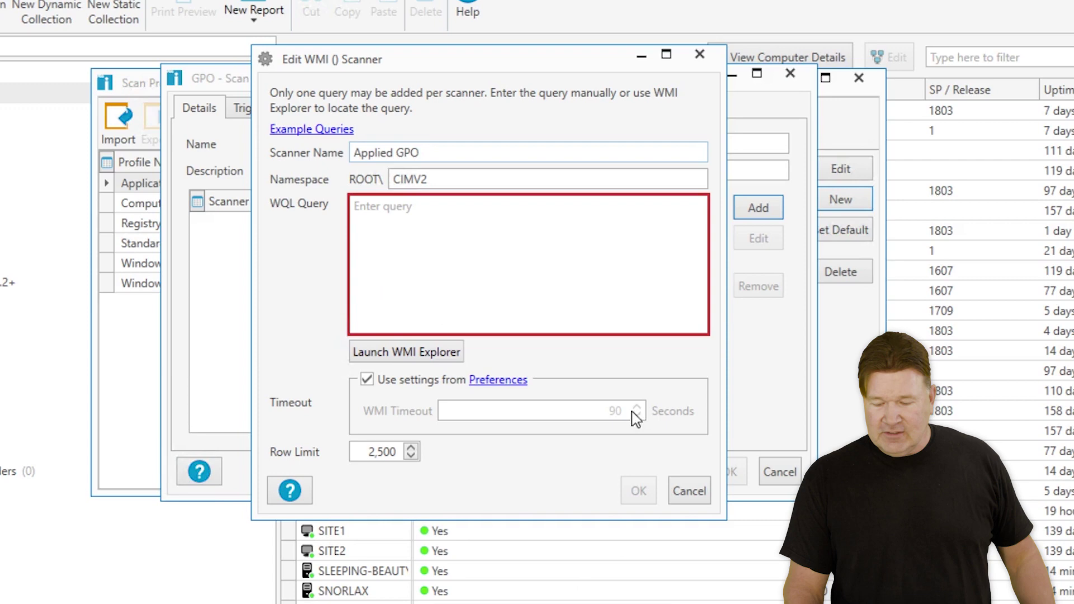
Launch WMI Explorer and connect it to the GUINNESS computer
left_click(424, 352)
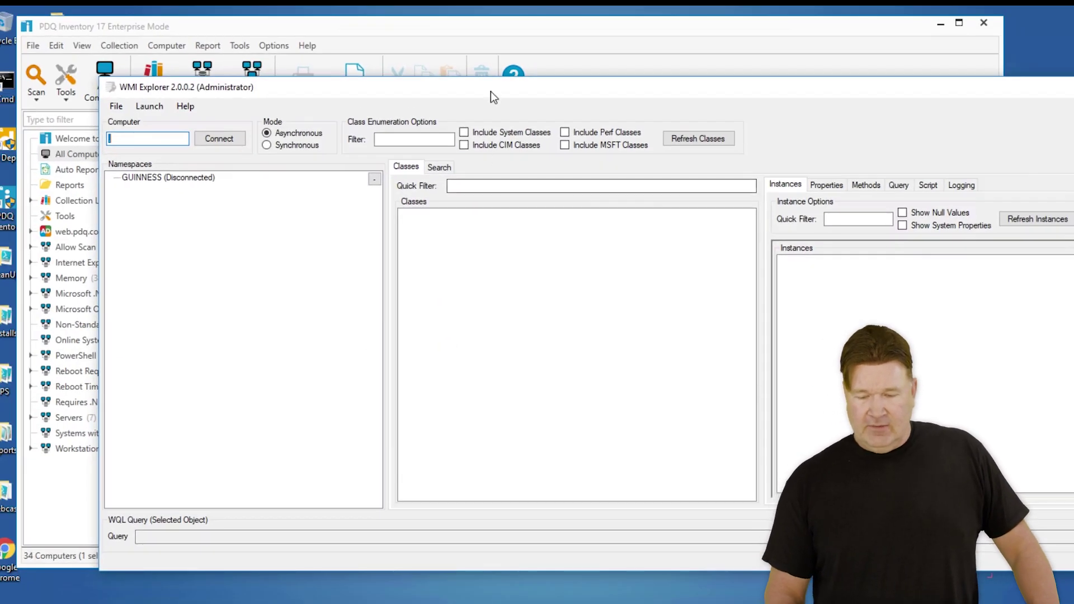
left_click_drag(414, 72, 382, 49)
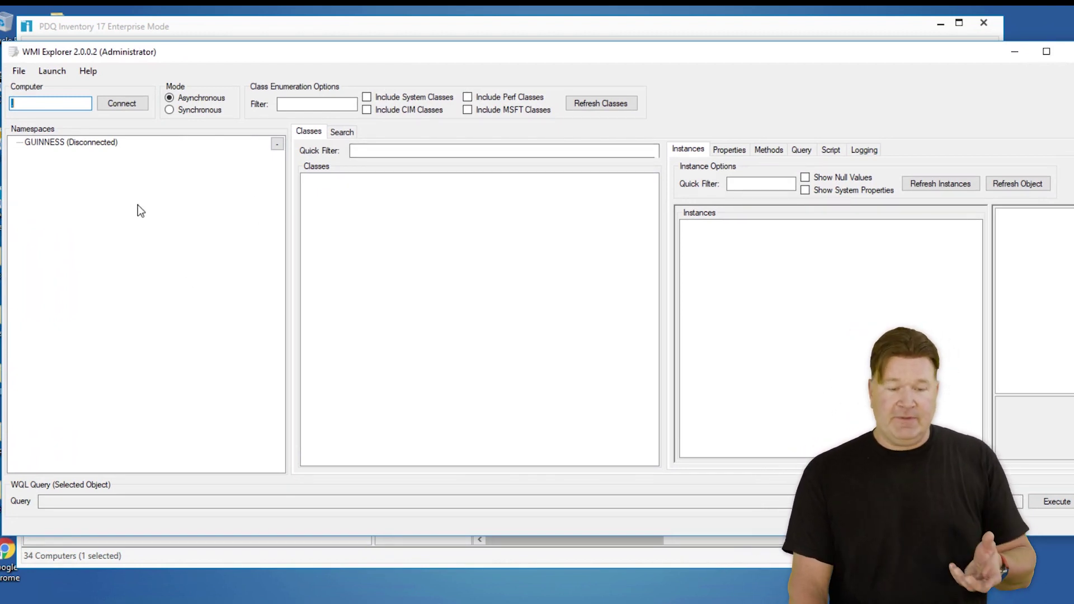
left_click(122, 103)
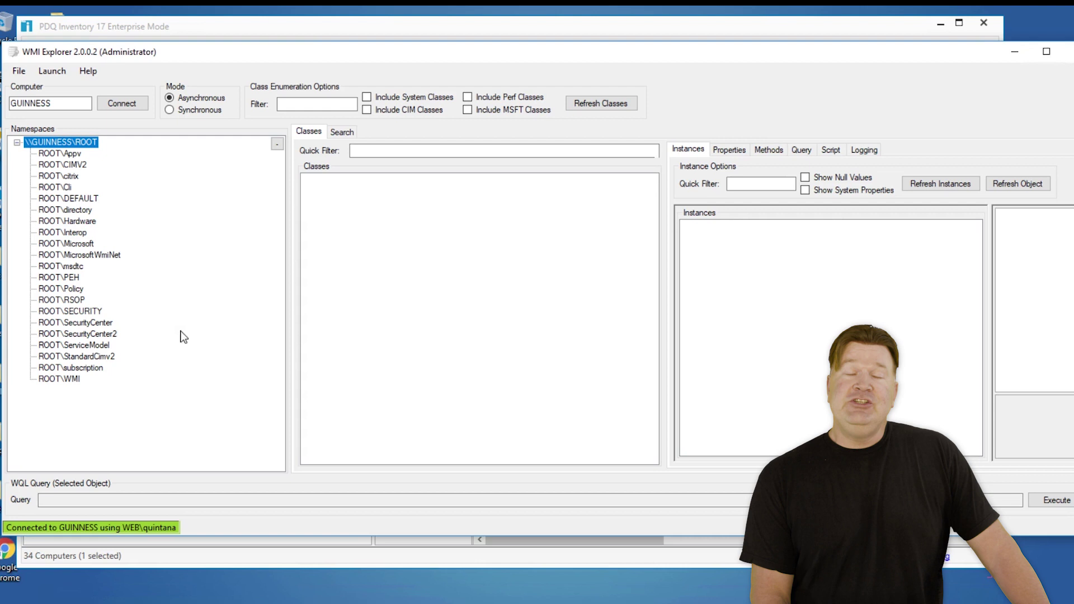
Filter ROOT\RSOP\Computer classes by 'gpo' and select RSOP_GPO to generate its query
left_click(57, 302)
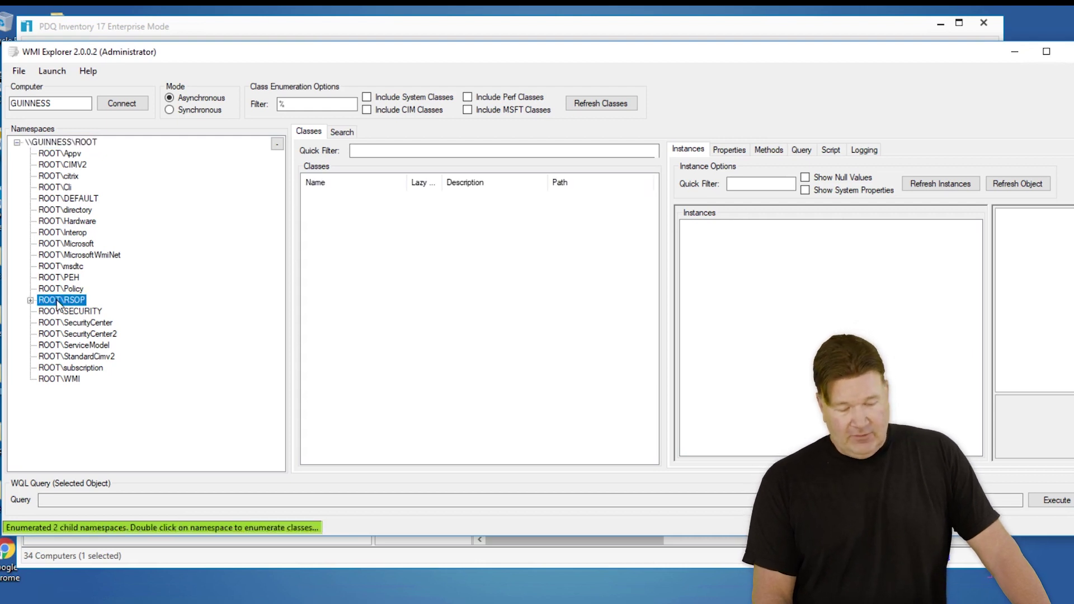
left_click(89, 313)
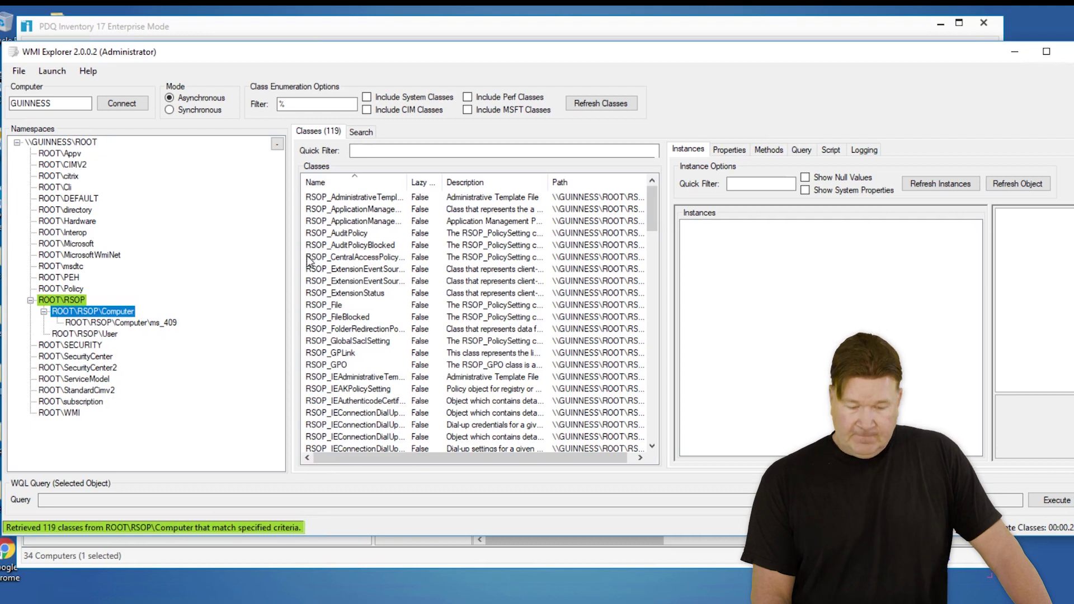
left_click(383, 151)
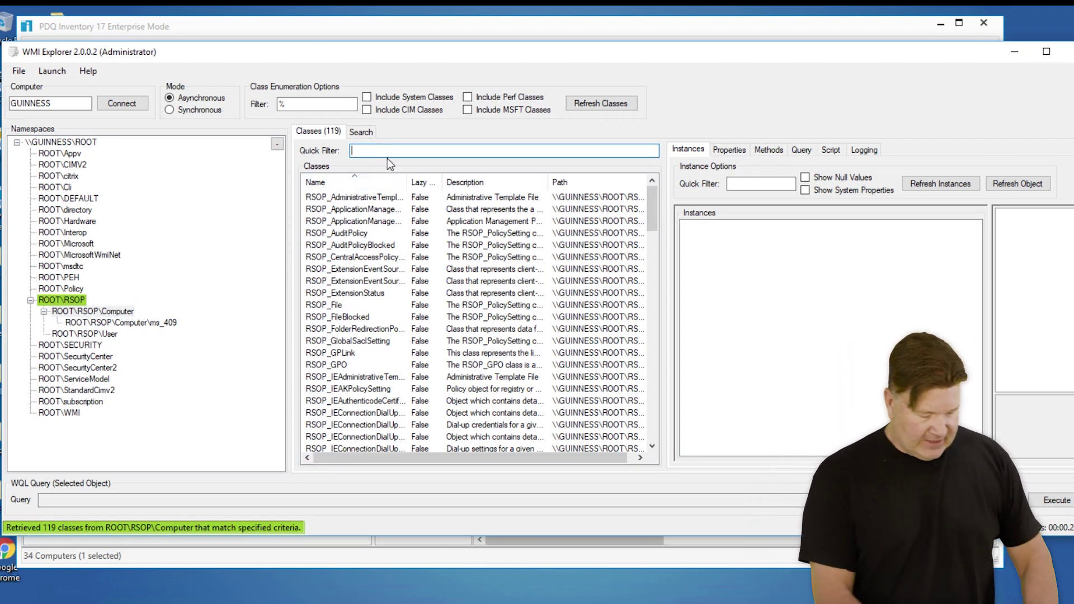
type("gpo")
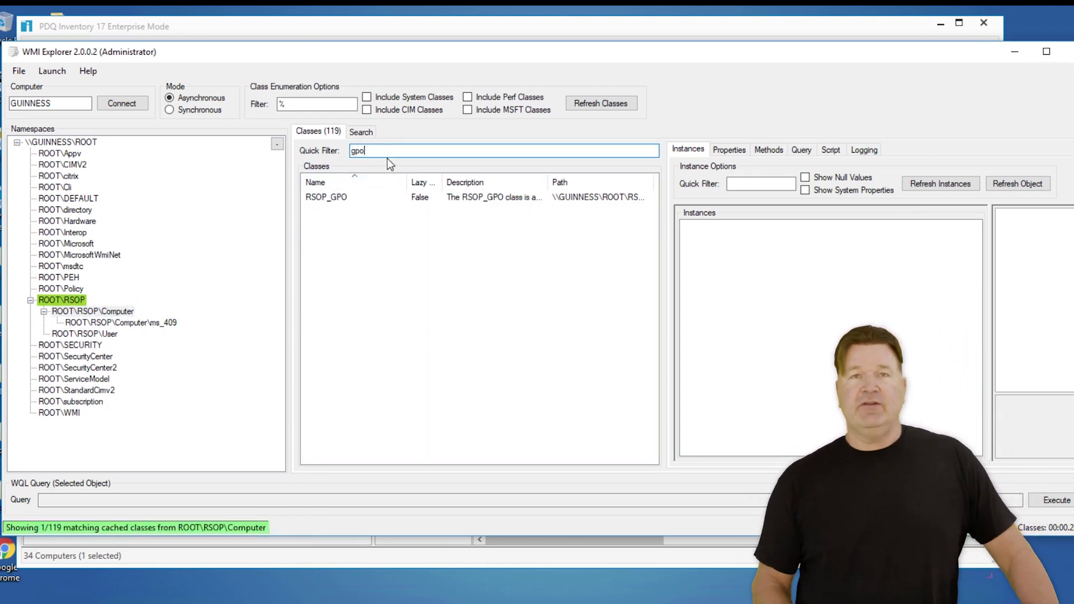
left_click(341, 198)
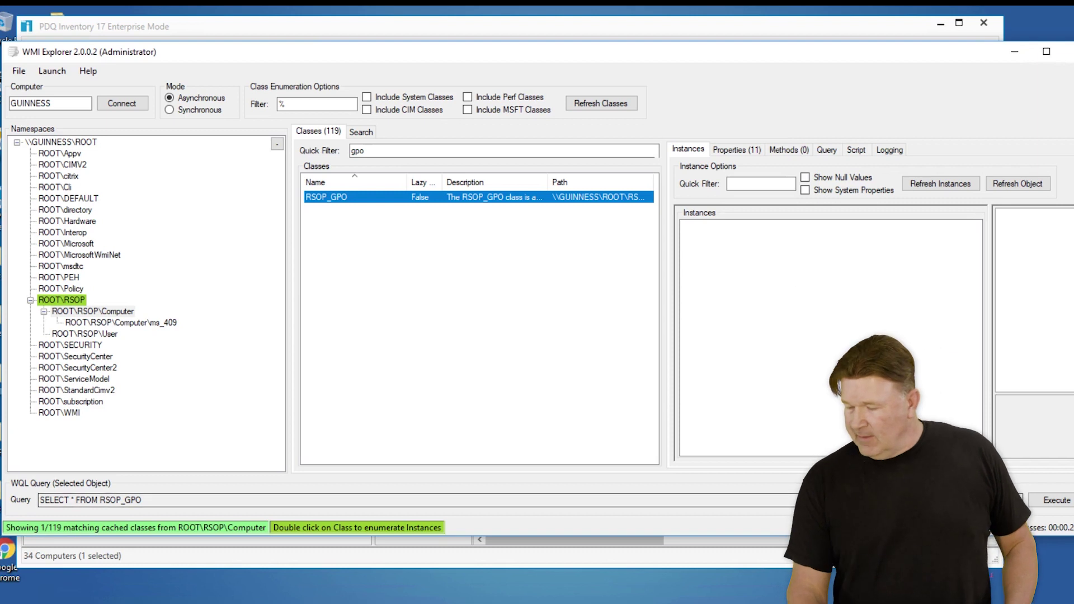
Execute SELECT * FROM RSOP_GPO, which returns 12 GPOs, then select the query text for copying
left_click(1056, 502)
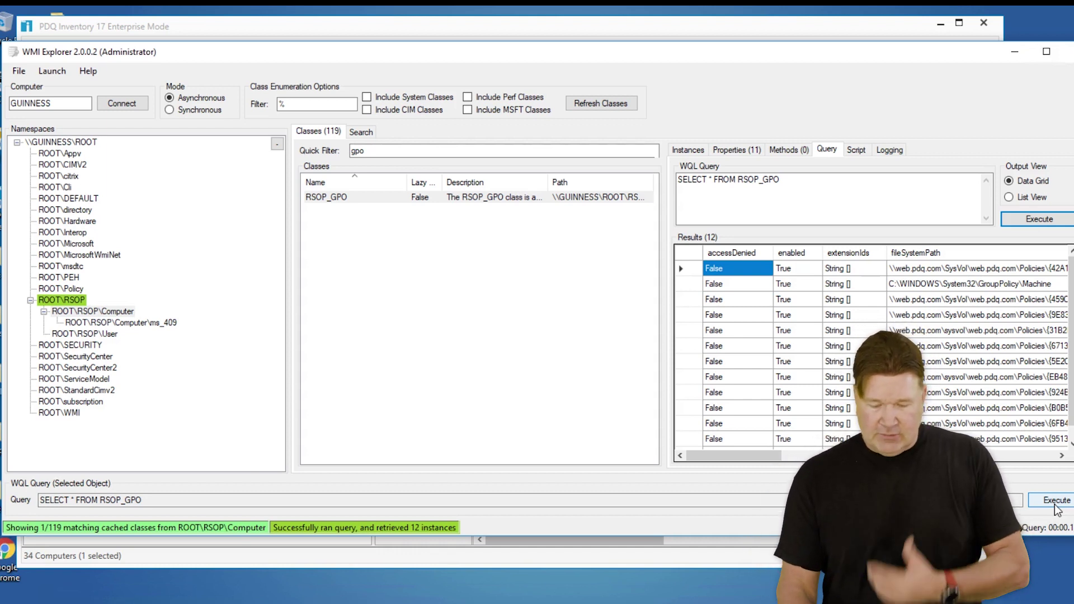
left_click(153, 501)
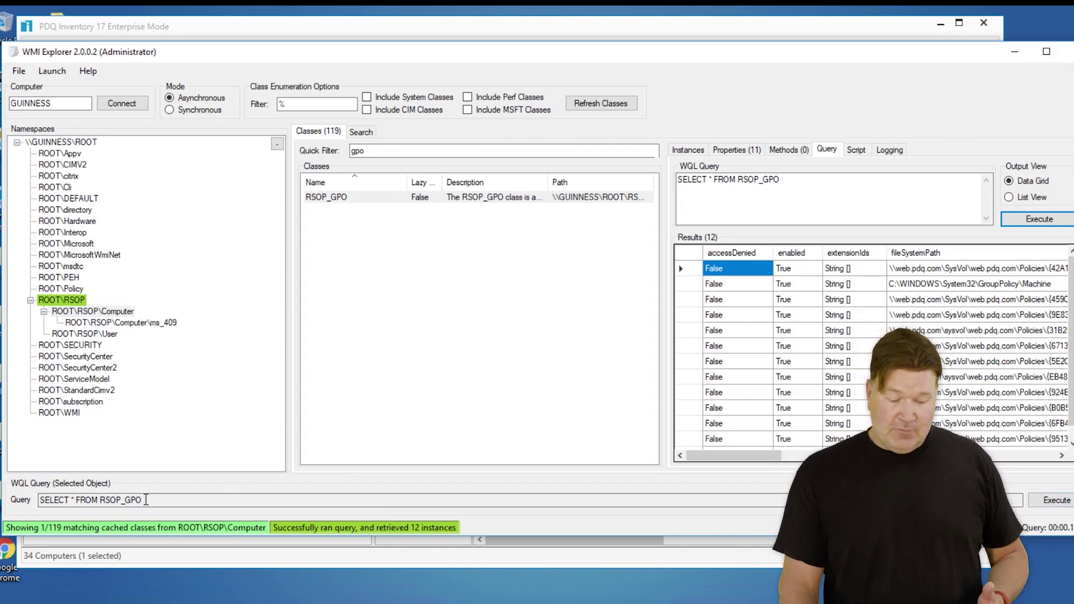
left_click_drag(152, 500, 36, 499)
key("ctrl+c")
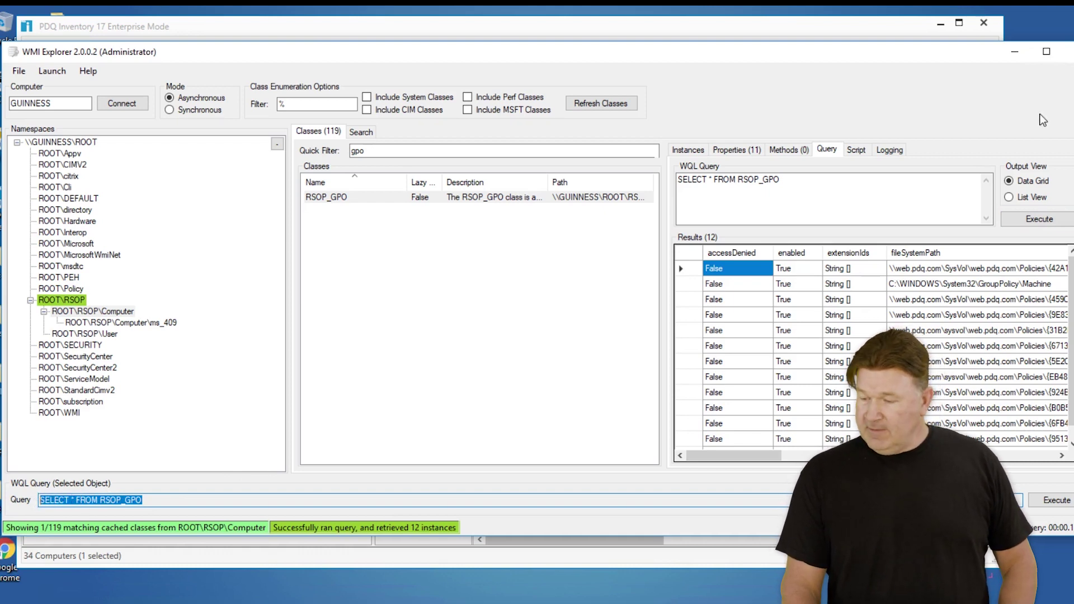
Paste SELECT * FROM RSOP_GPO into the scanner and set namespace ROOT\RSOP\Computer
left_click(1015, 53)
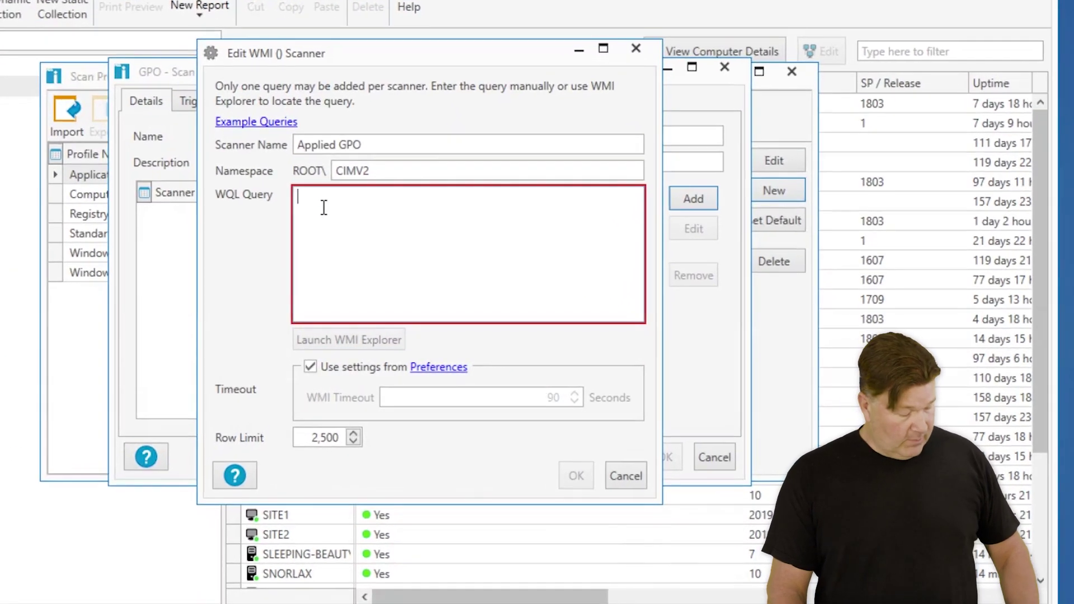
key("ctrl+v")
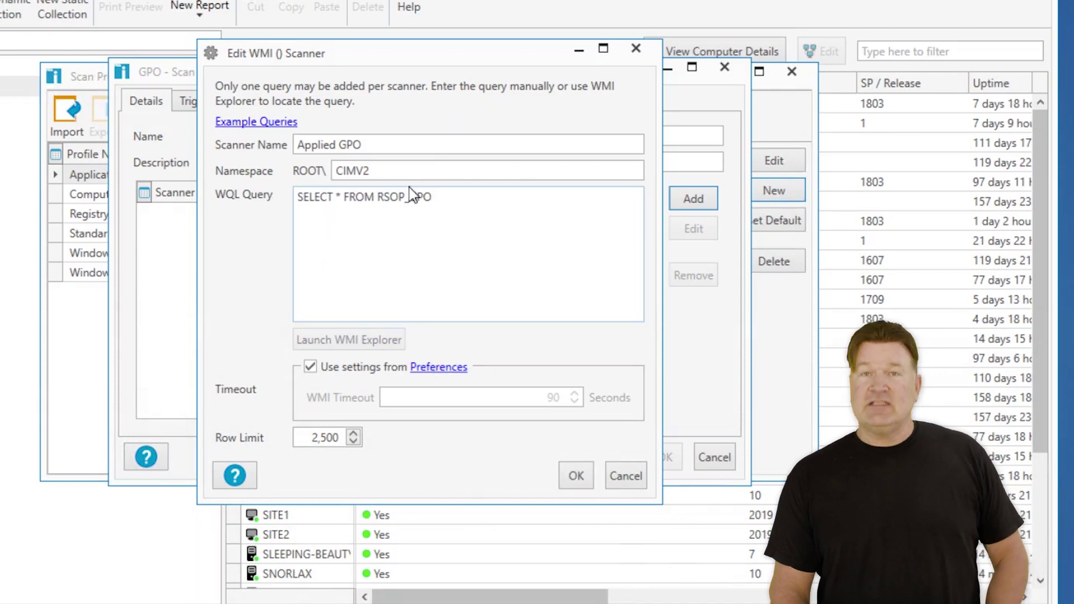
left_click_drag(378, 168, 300, 176)
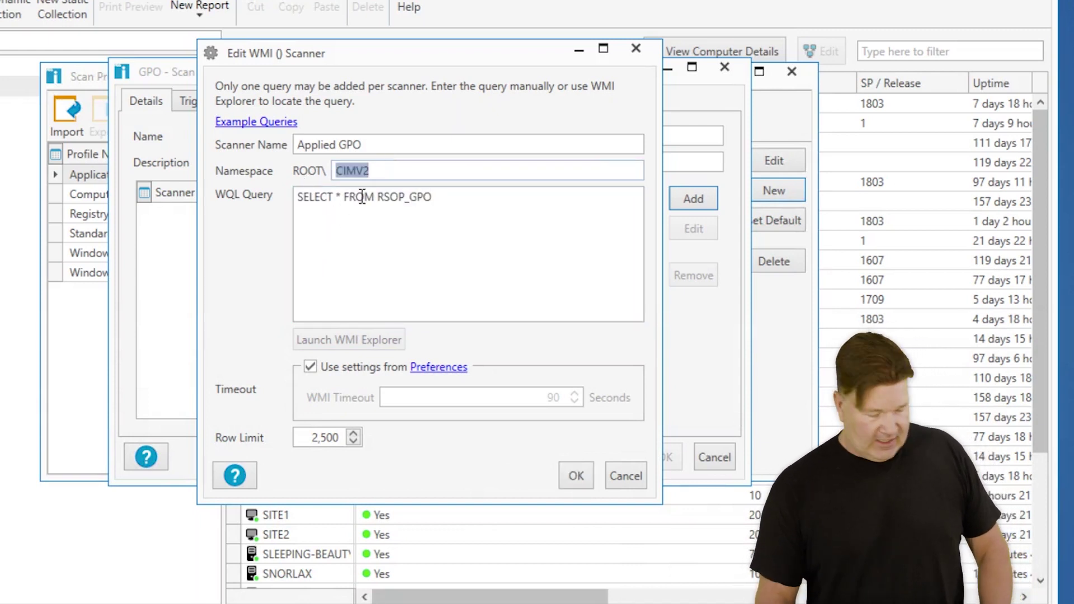
type("RSDOP\\")
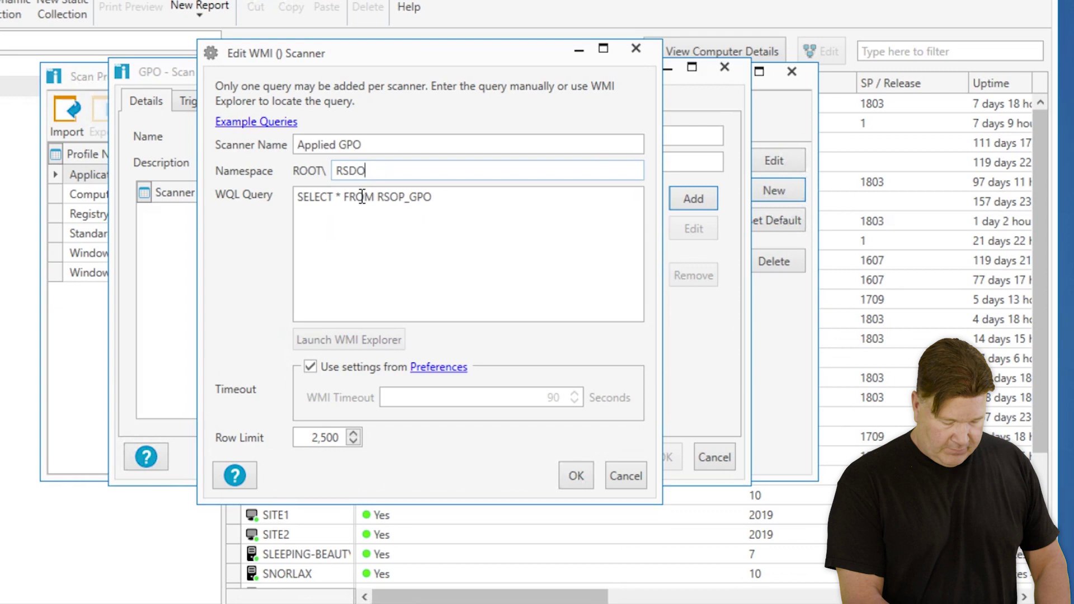
key("BackSpace")
key("BackSpace")
key("BackSpace")
key("BackSpace")
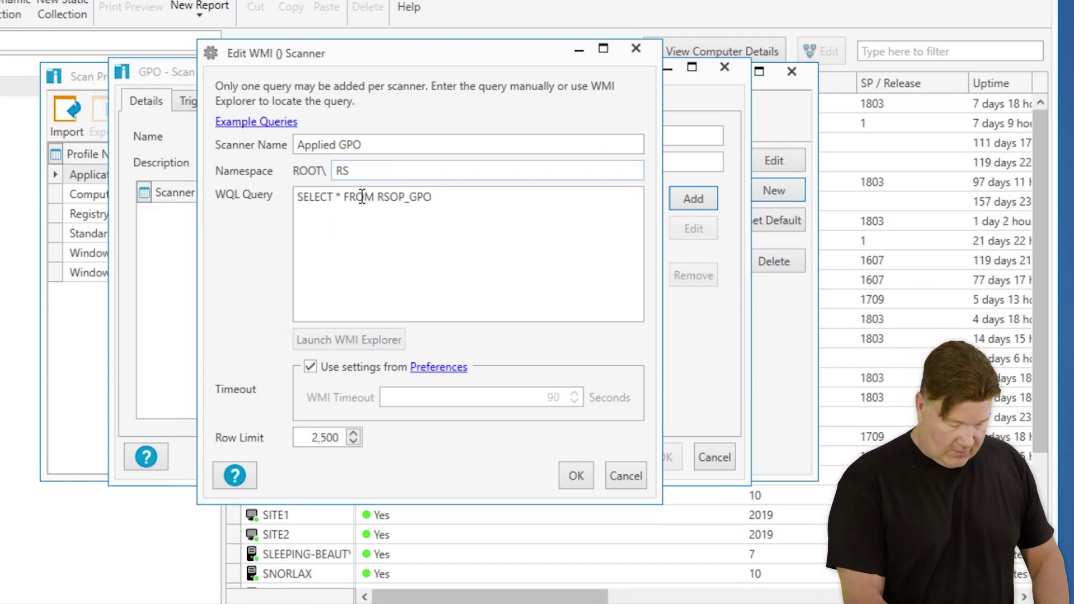
type("OP")
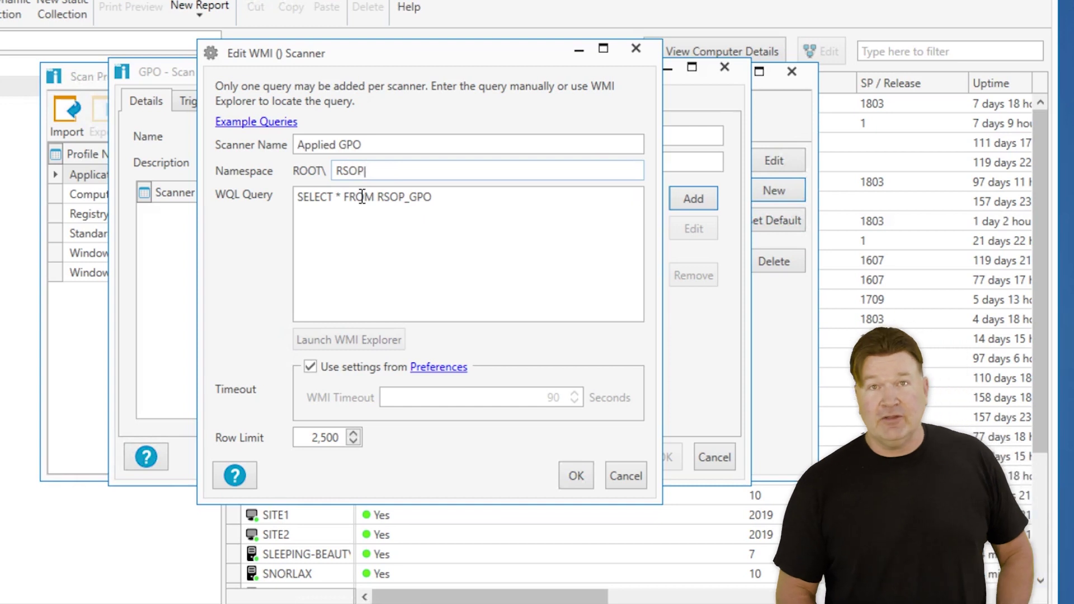
type("\\")
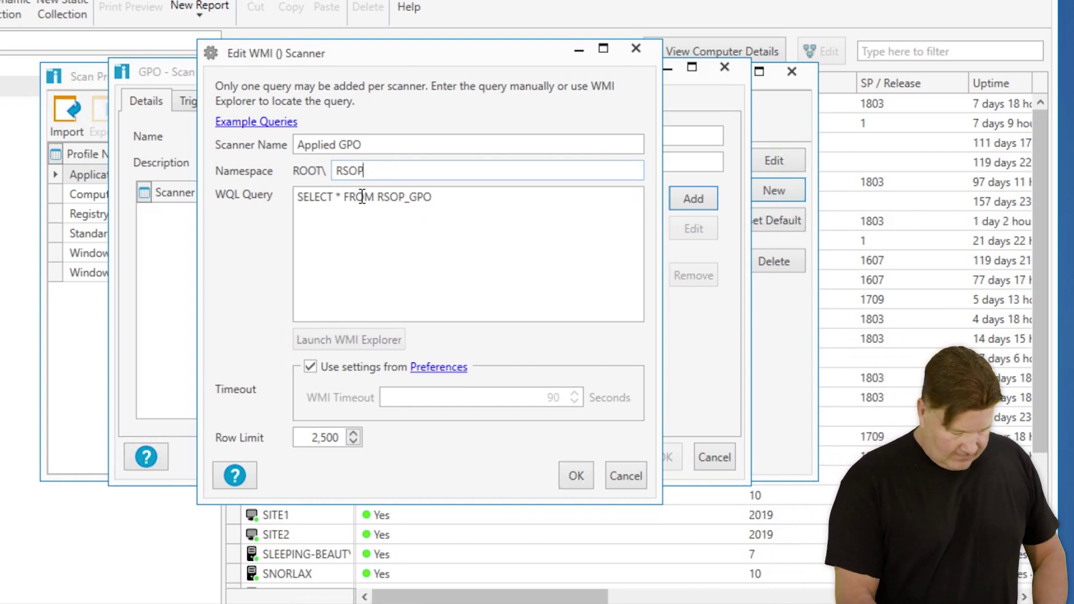
type("Compu")
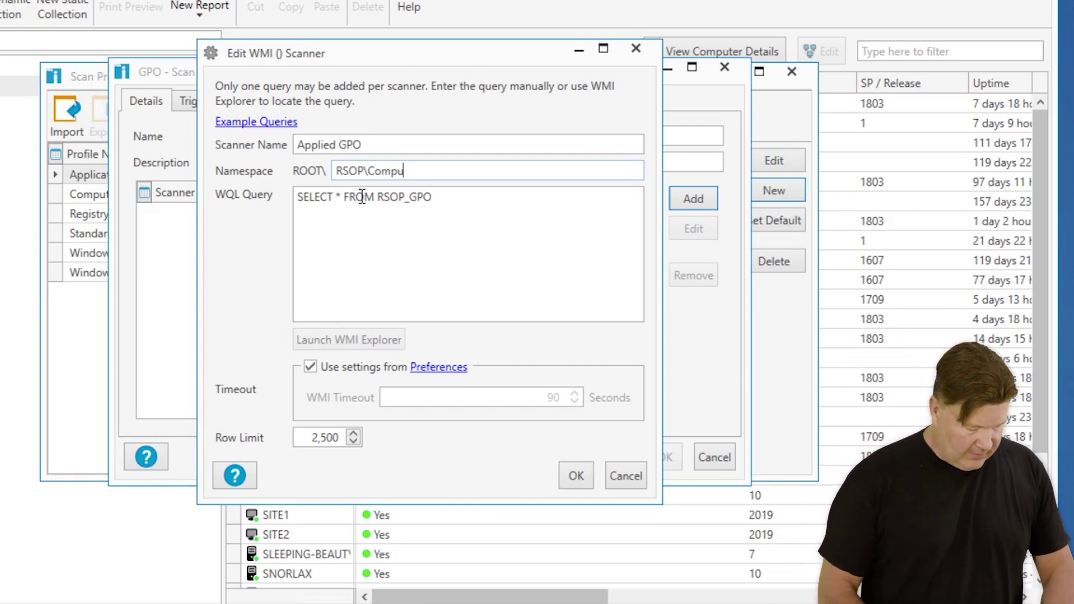
type("ter")
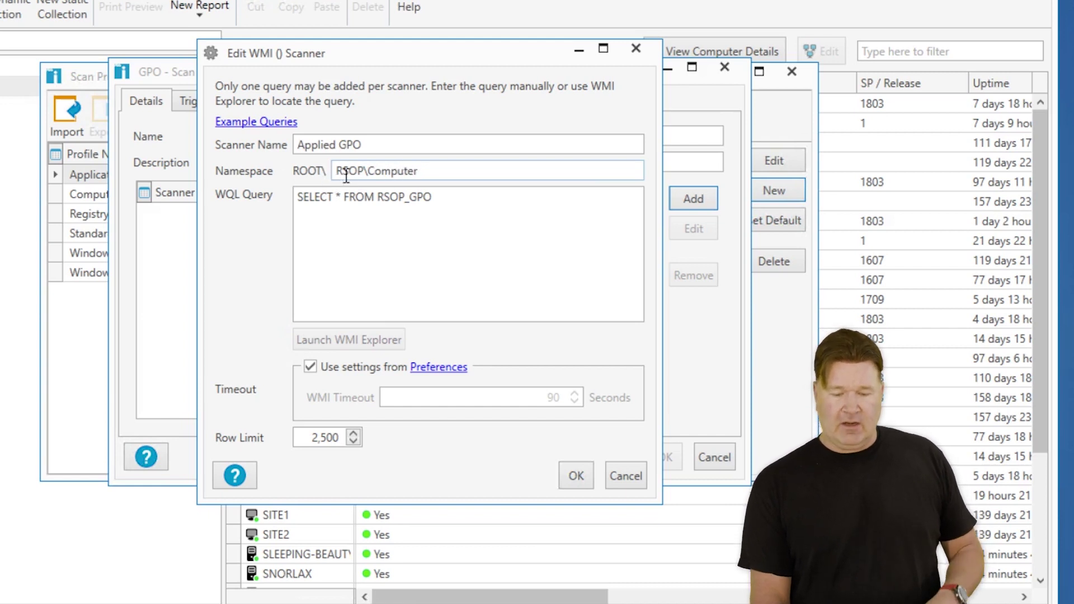
Save the Applied GPO scanner and the GPO profile, then close Scan Profiles
left_click(576, 475)
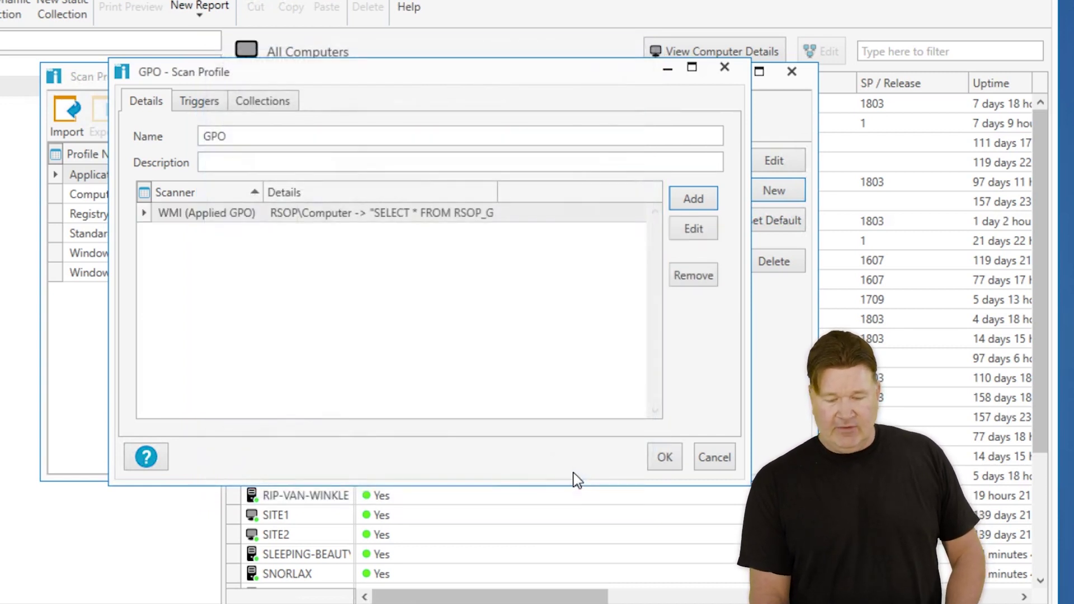
left_click(194, 103)
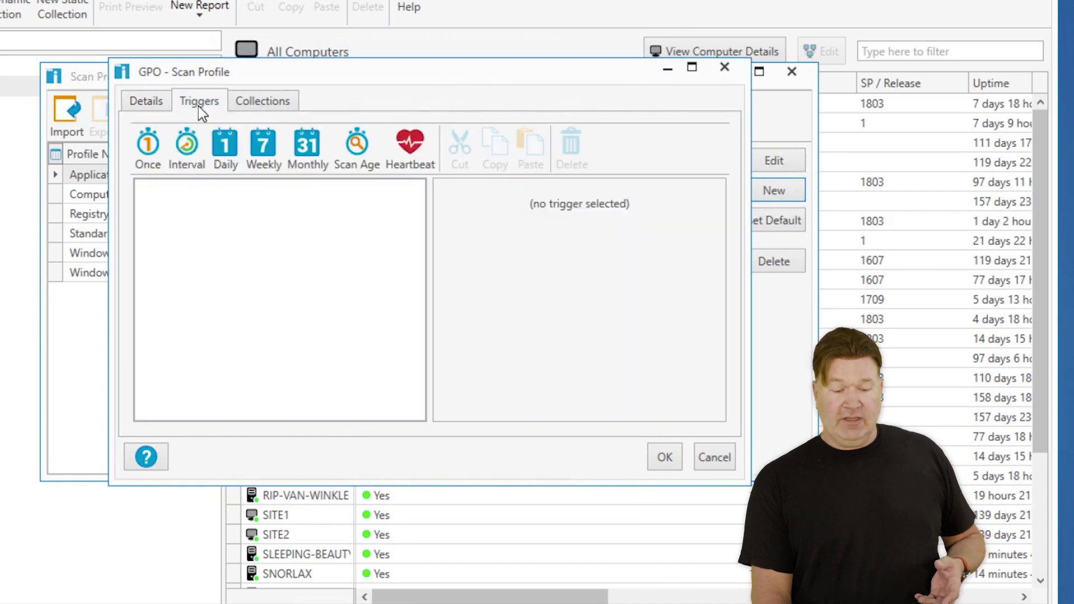
left_click(143, 109)
left_click(665, 458)
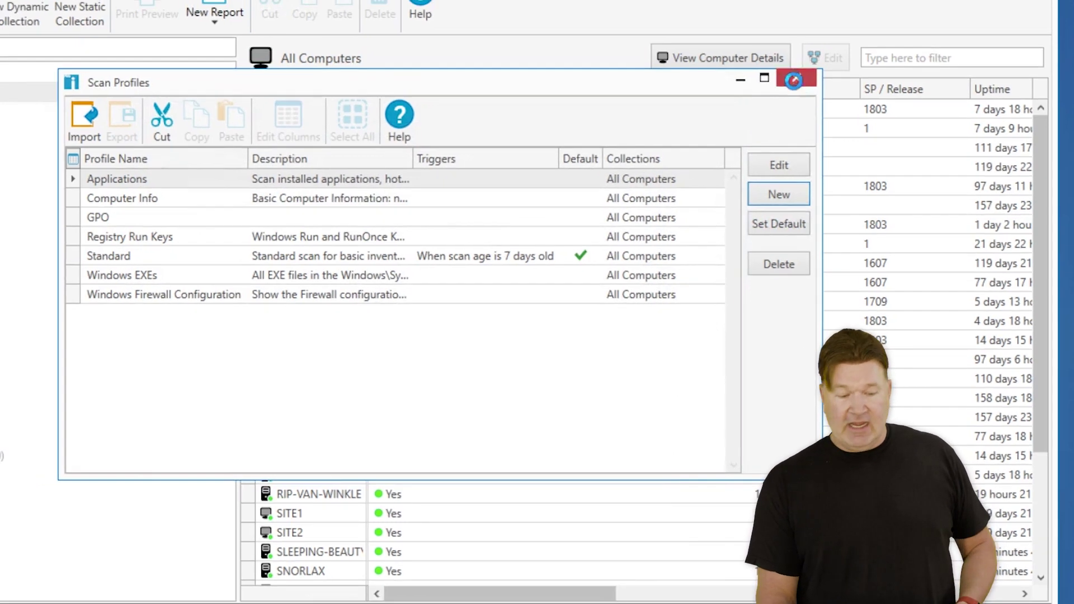
left_click(790, 74)
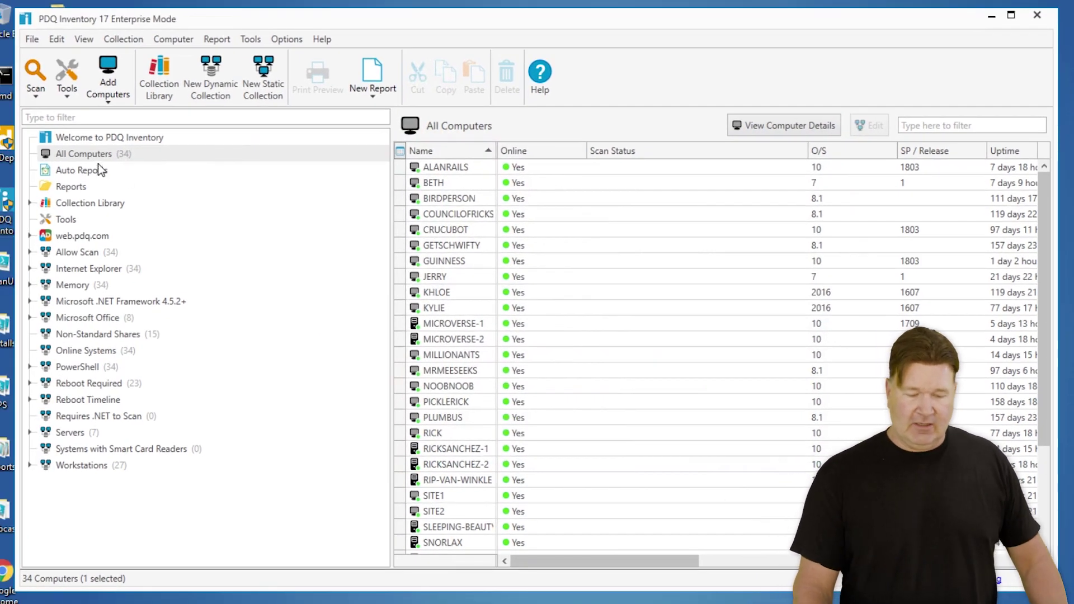
Scan the All Computers collection with the GPO profile
right_click(102, 158)
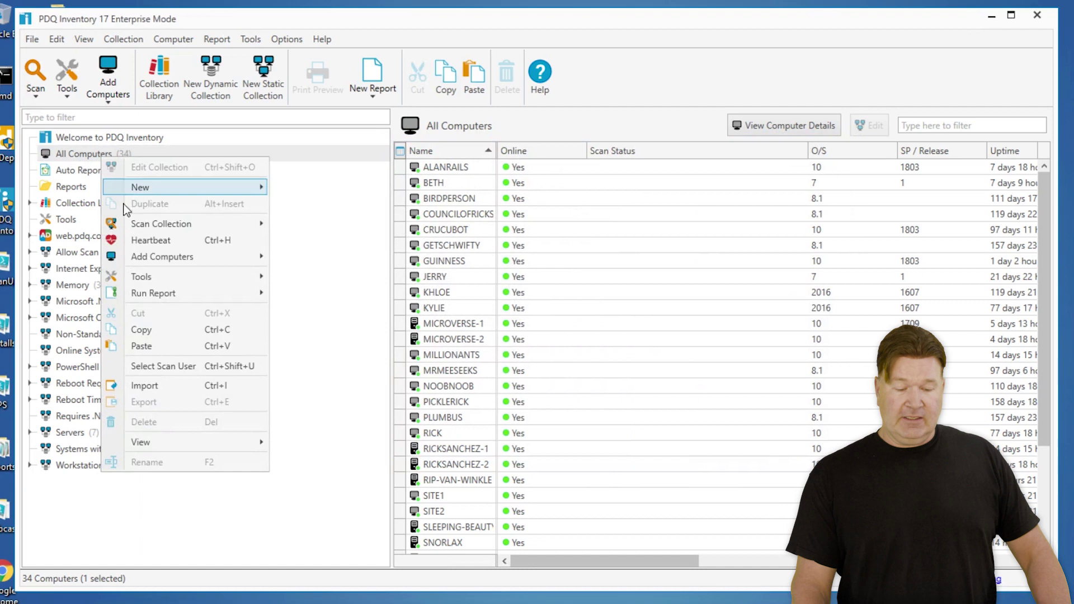
mouse_move(134, 224)
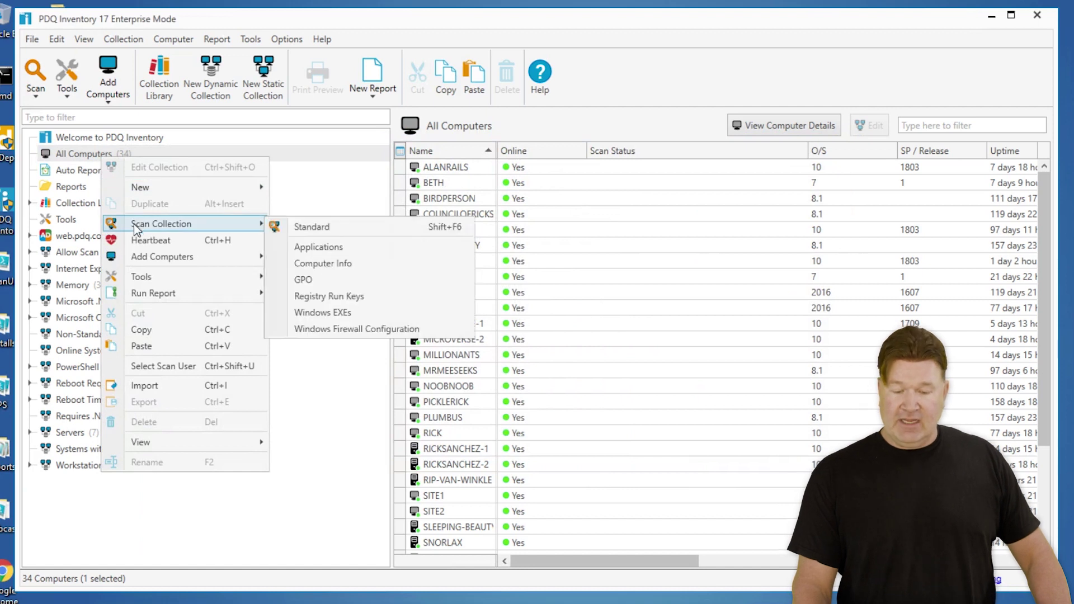
left_click(307, 280)
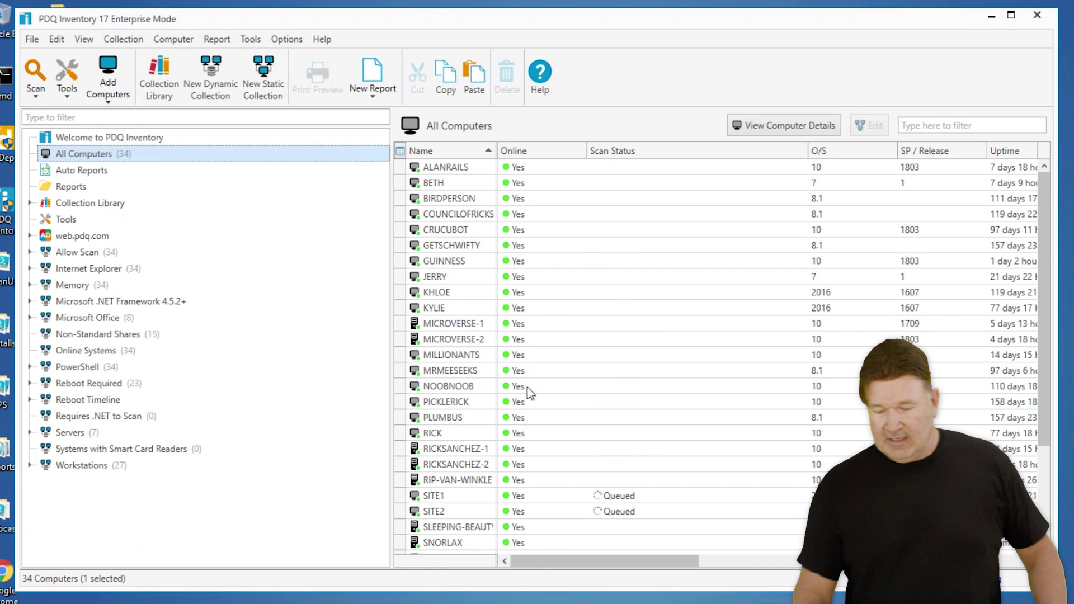
left_click(440, 185)
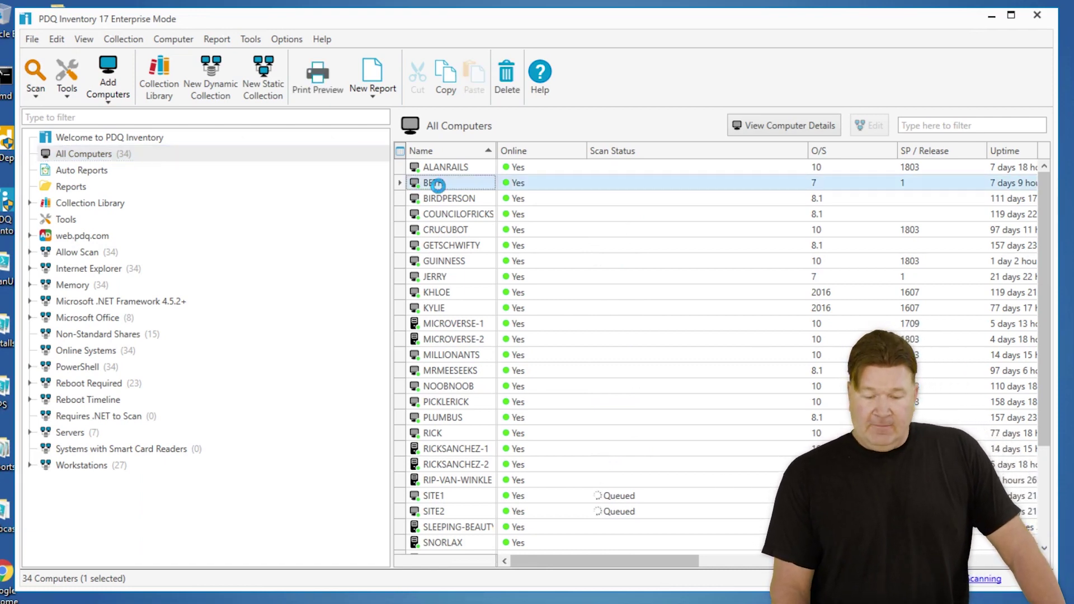
double_click(437, 185)
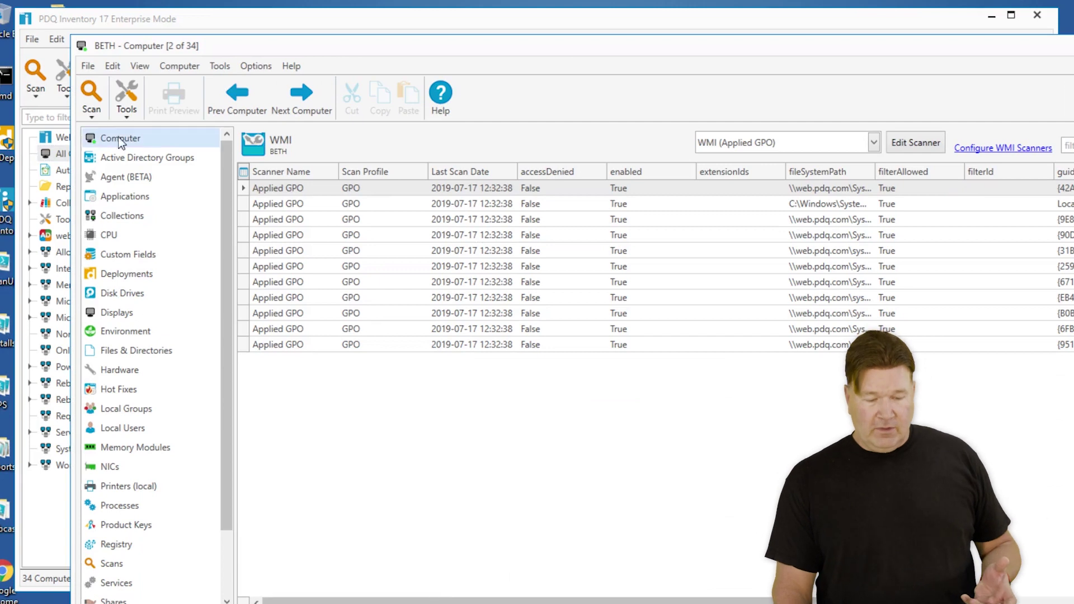
left_click_drag(224, 183, 228, 385)
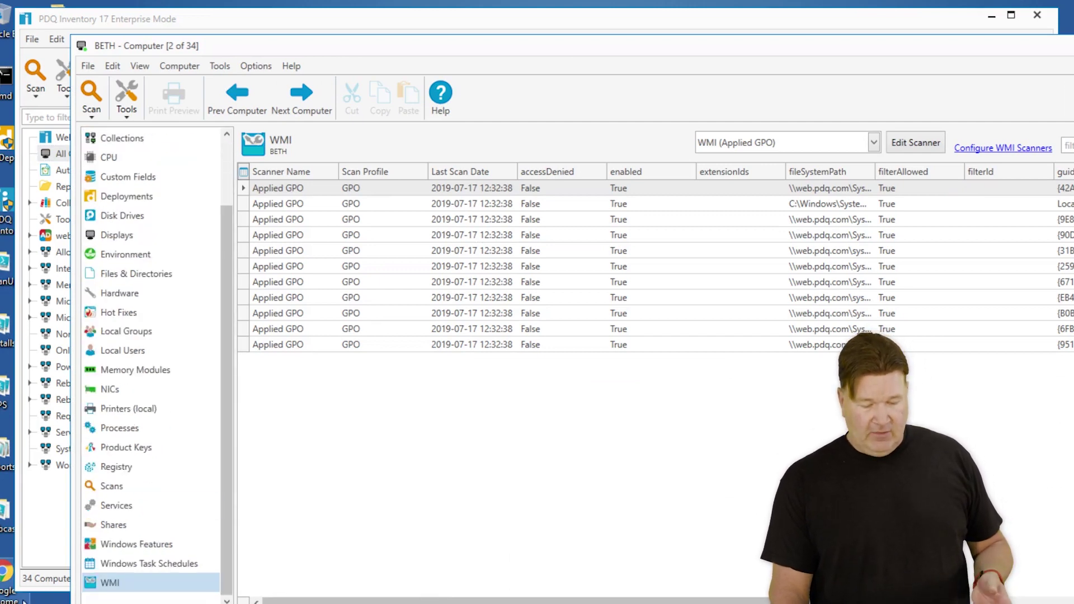
left_click(112, 582)
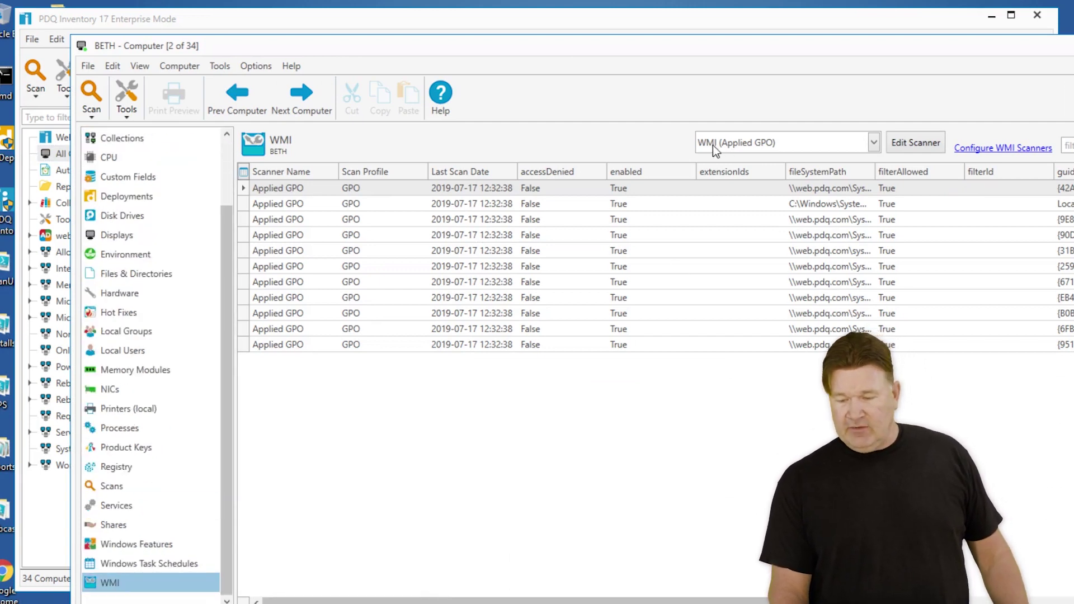
left_click(874, 144)
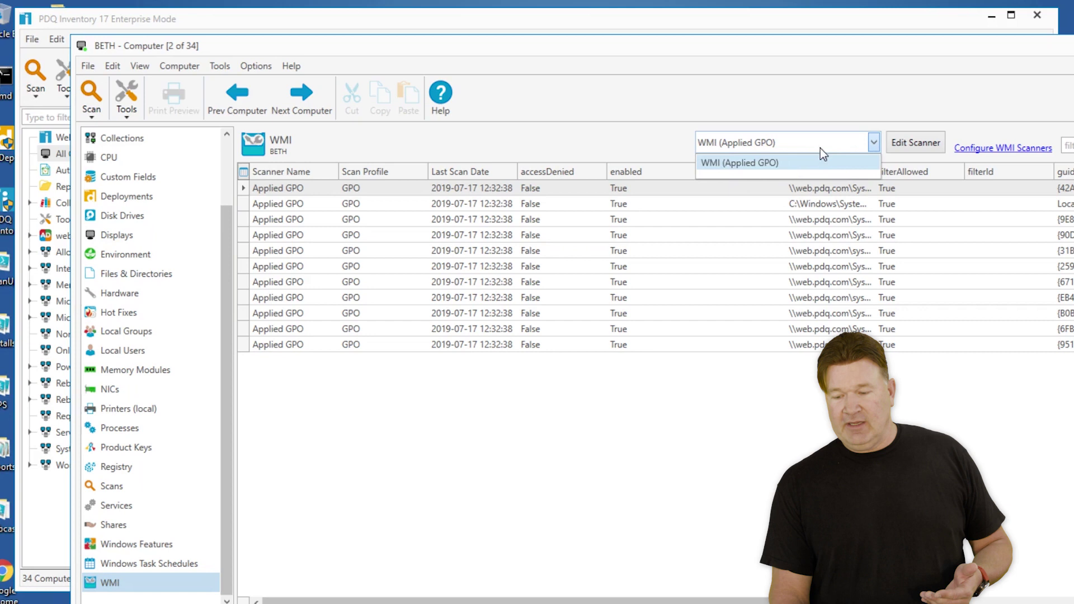
left_click(793, 154)
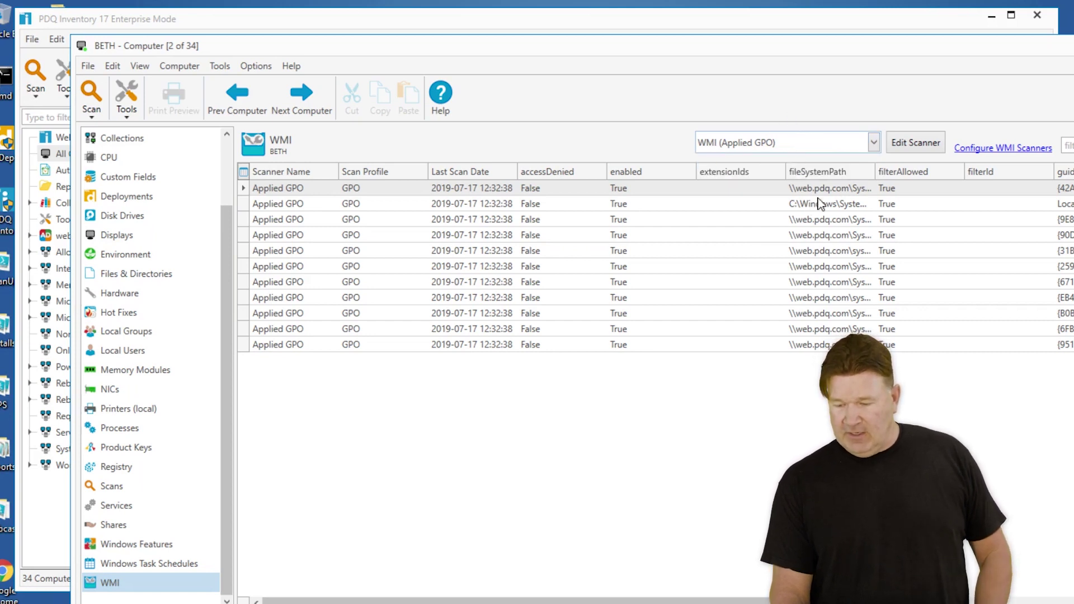
left_click_drag(722, 601, 936, 601)
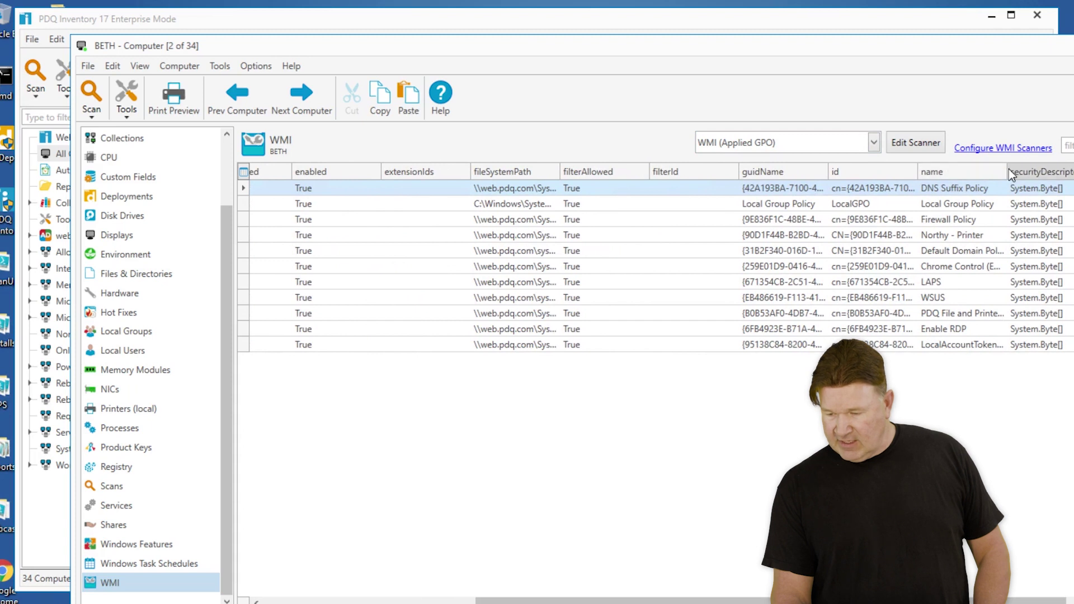
left_click_drag(1010, 175, 1055, 175)
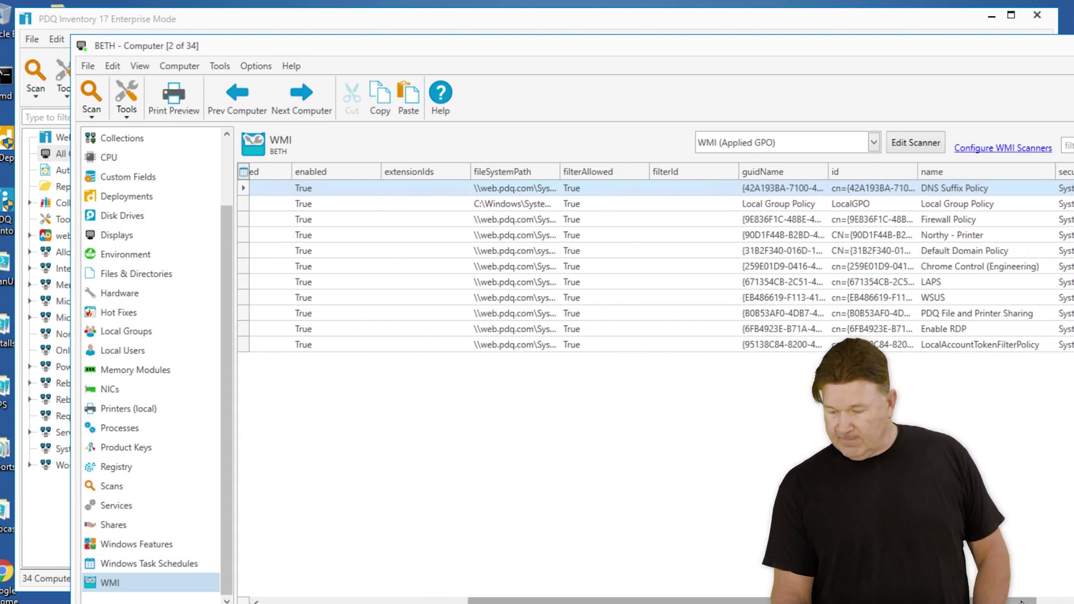
scroll(660, 381, "right", 3)
scroll(660, 380, "right", 1)
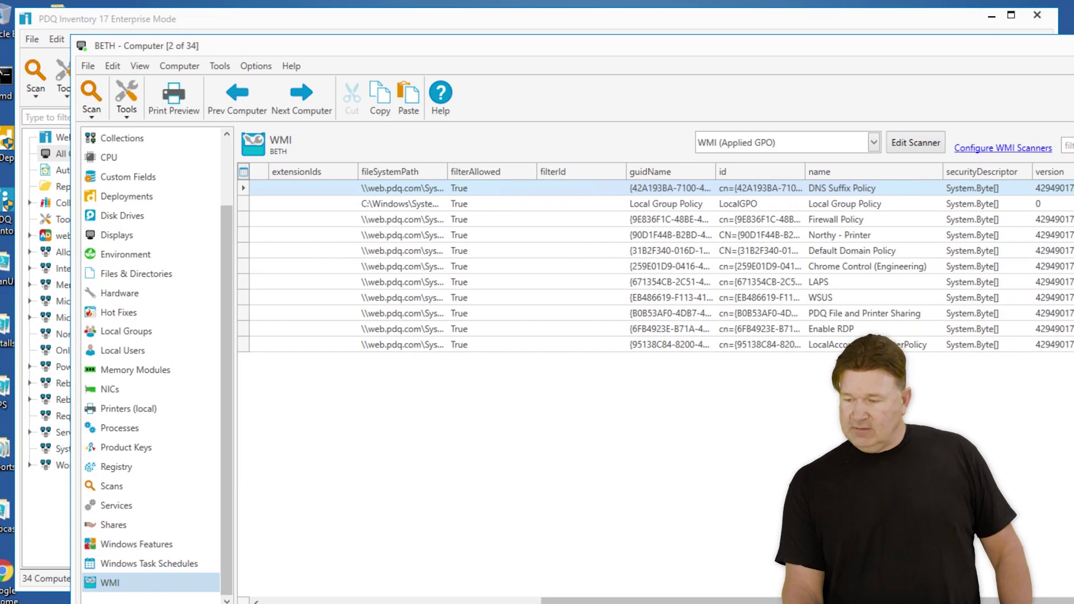
key("Escape")
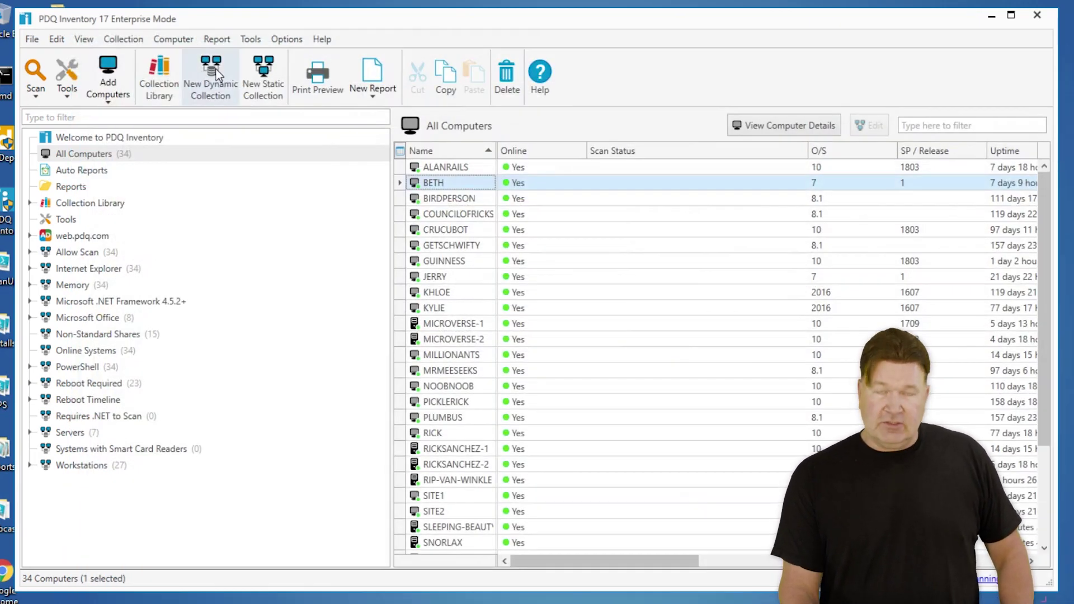
Start a new dynamic collection filtering WMI (Applied GPO) name Contains LAPS
left_click(201, 108)
left_click(267, 233)
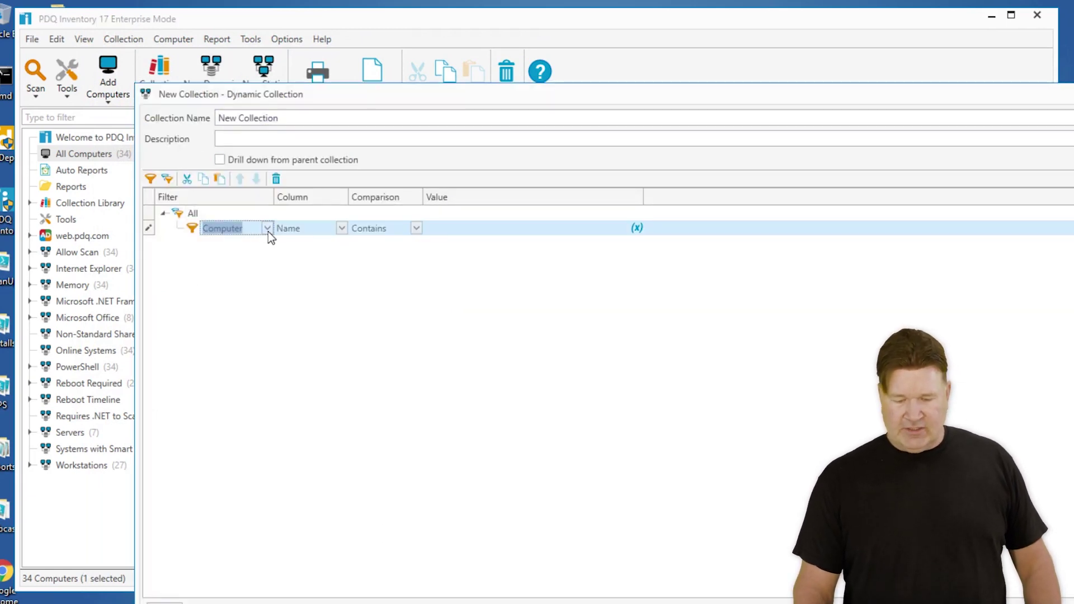
left_click(267, 231)
scroll(262, 341, "down", 4)
scroll(263, 348, "down", 1)
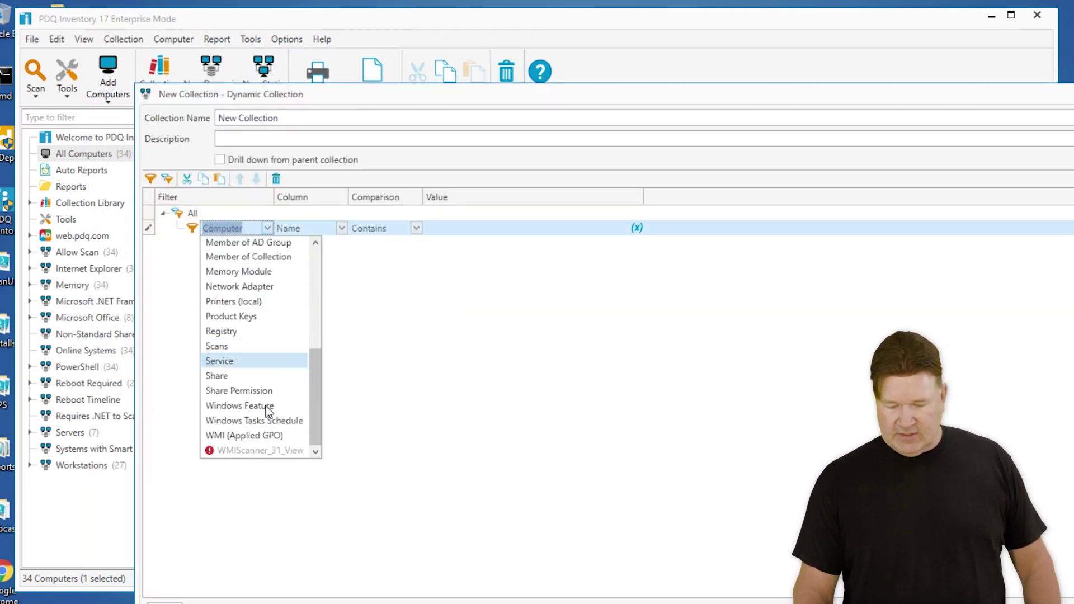
left_click(252, 434)
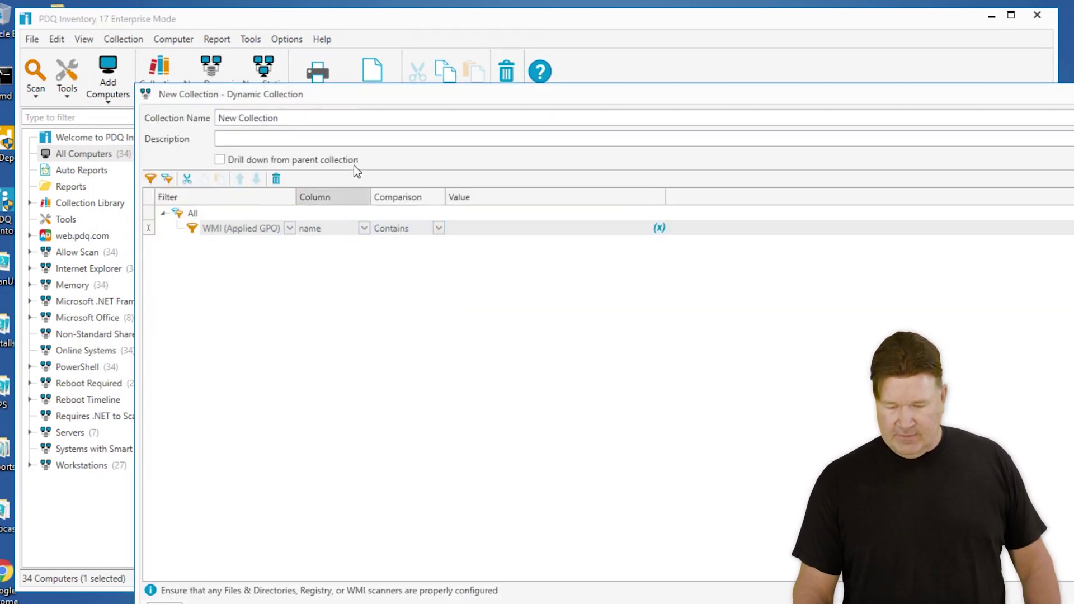
left_click(465, 230)
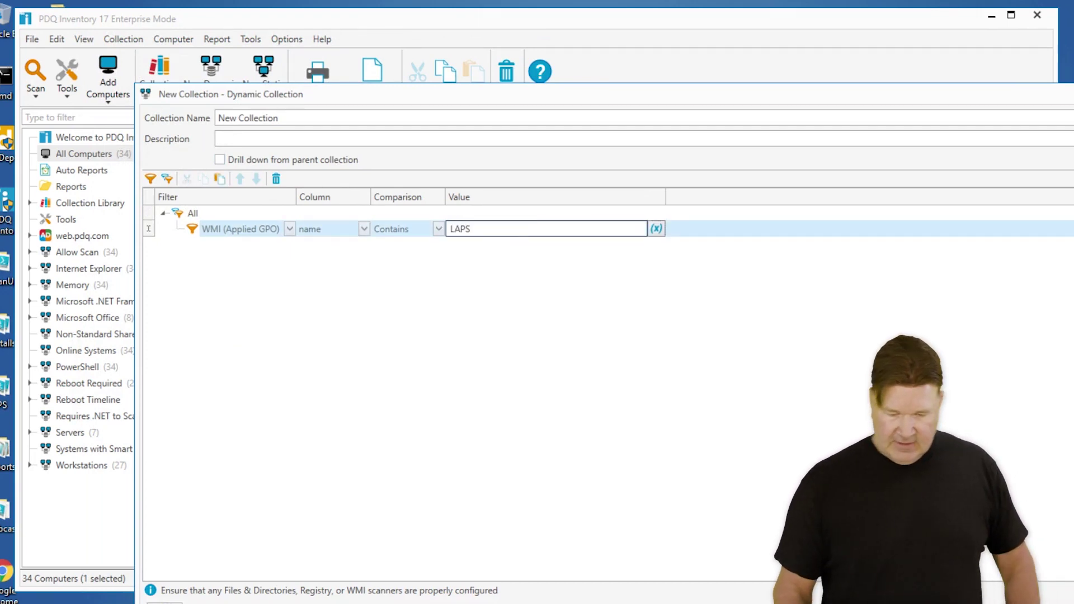
Name the collection LAPS, save it, and view its 24 computers
left_click(146, 101)
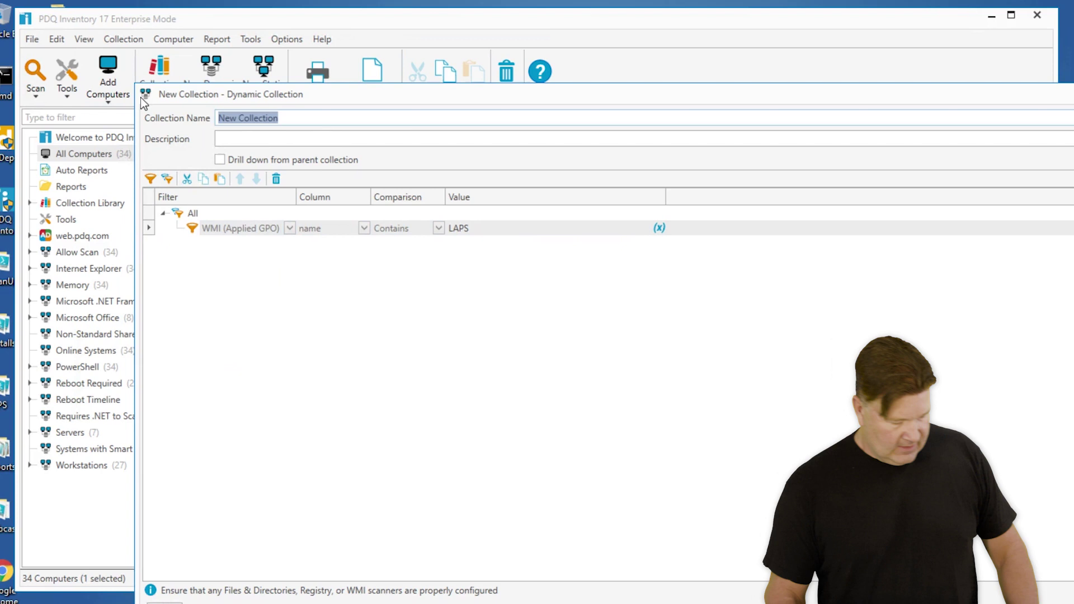
type("LAPS")
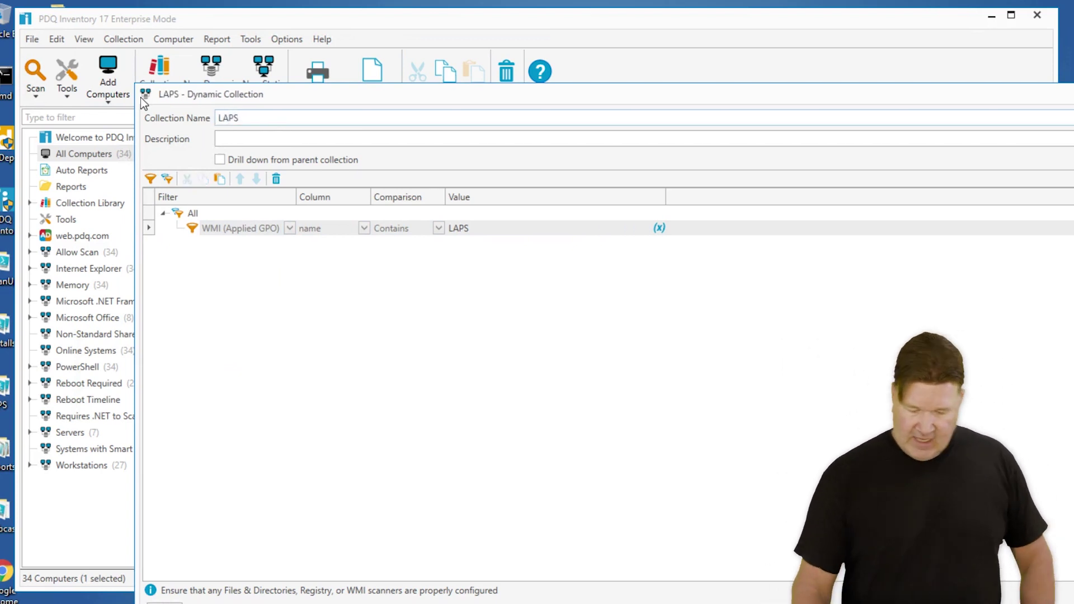
key("Return")
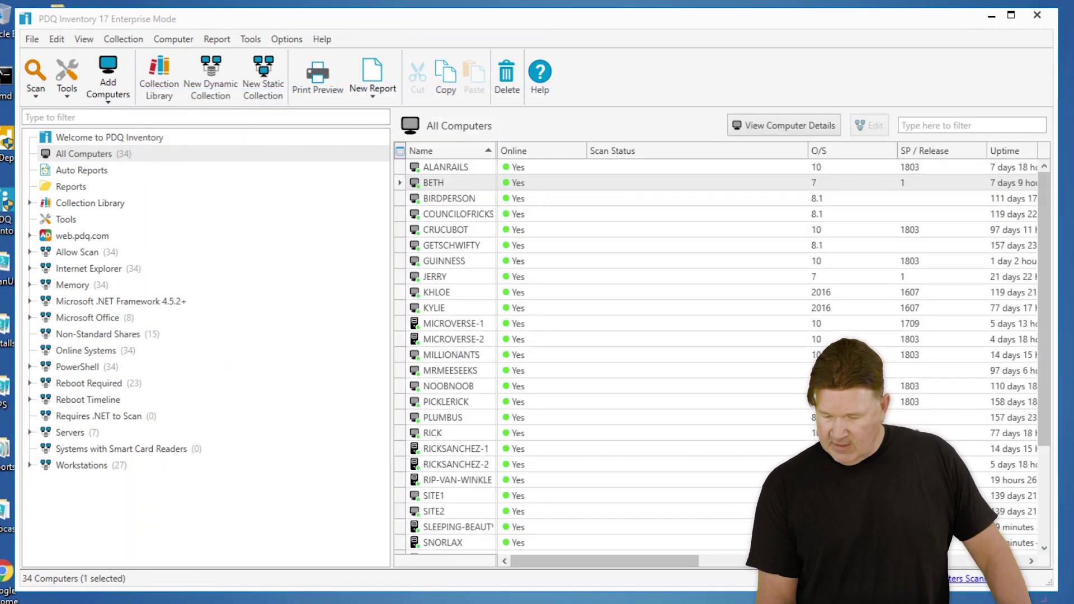
left_click(68, 484)
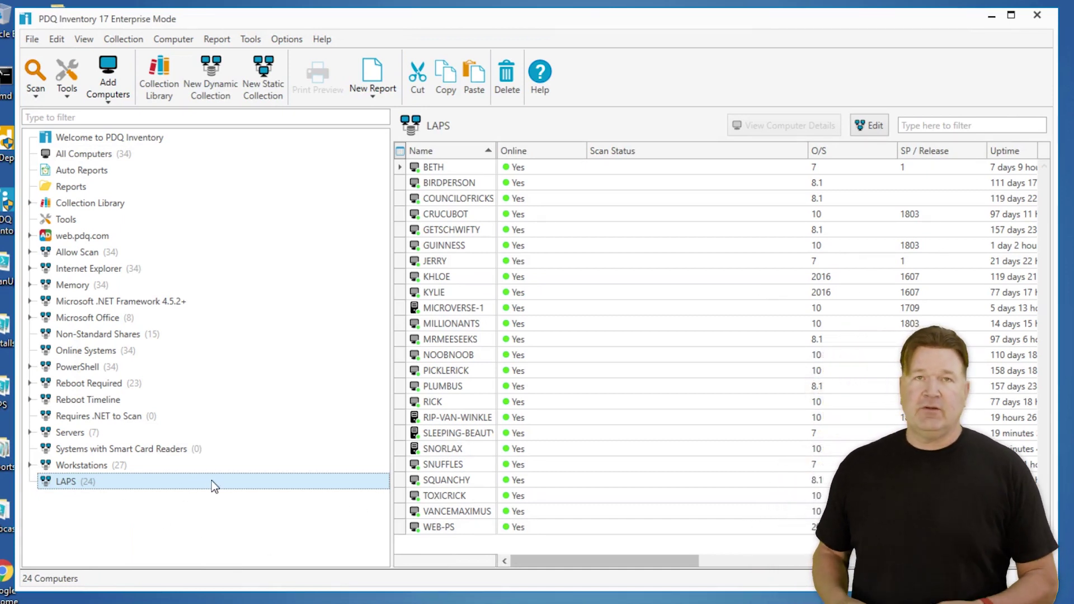
Open JERRY's computer details from the LAPS collection and scroll to its applied GPO names
left_click(439, 259)
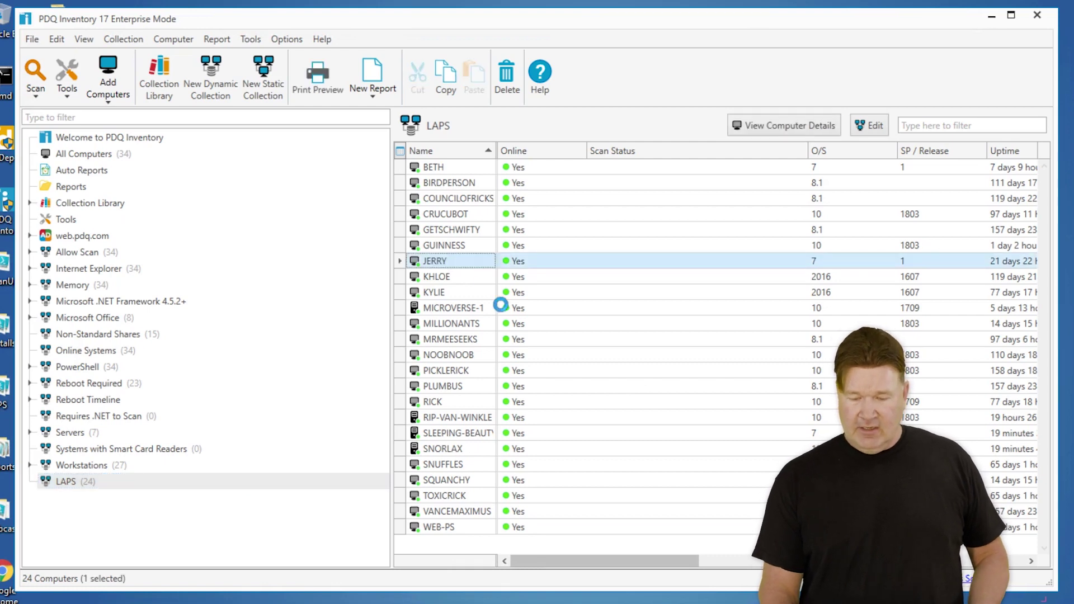
key("Return")
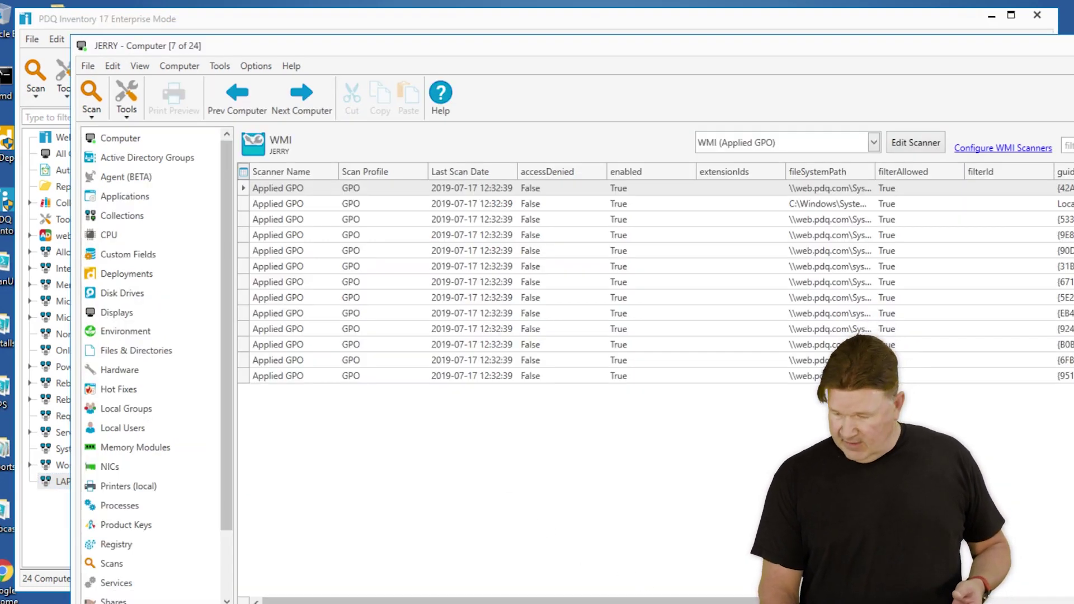
scroll(907, 231, "right", 6)
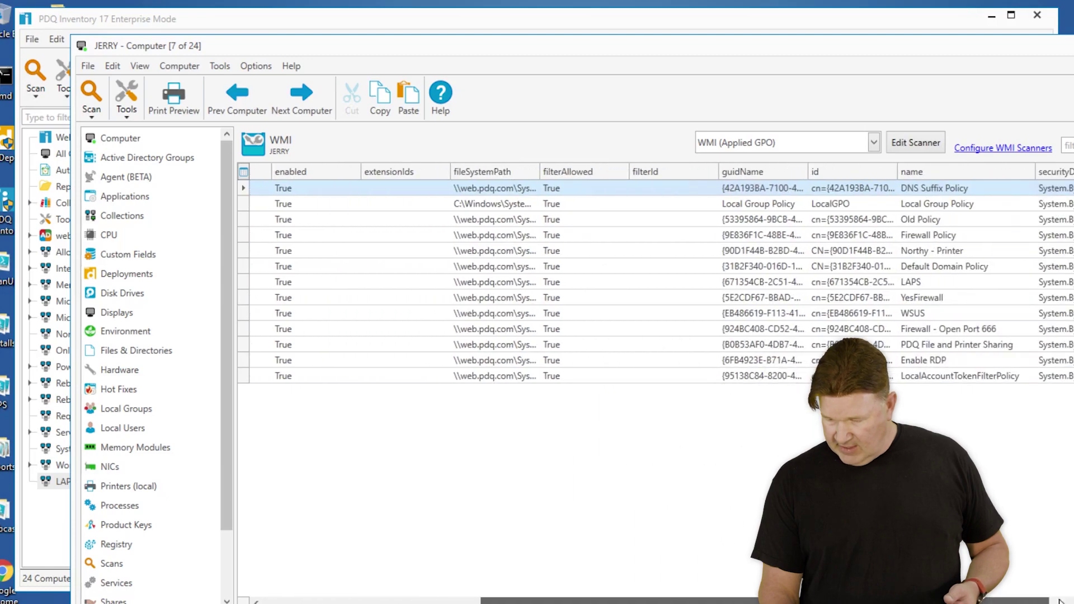